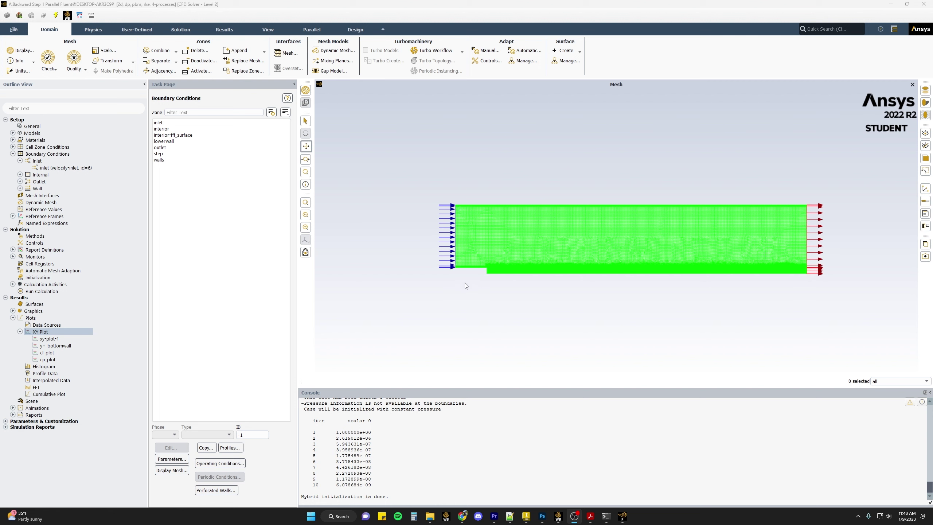
Review the inlet's velocity boundary condition in the backward step case and plot its velocity magnitude with xy-plot-1
double_click(74, 168)
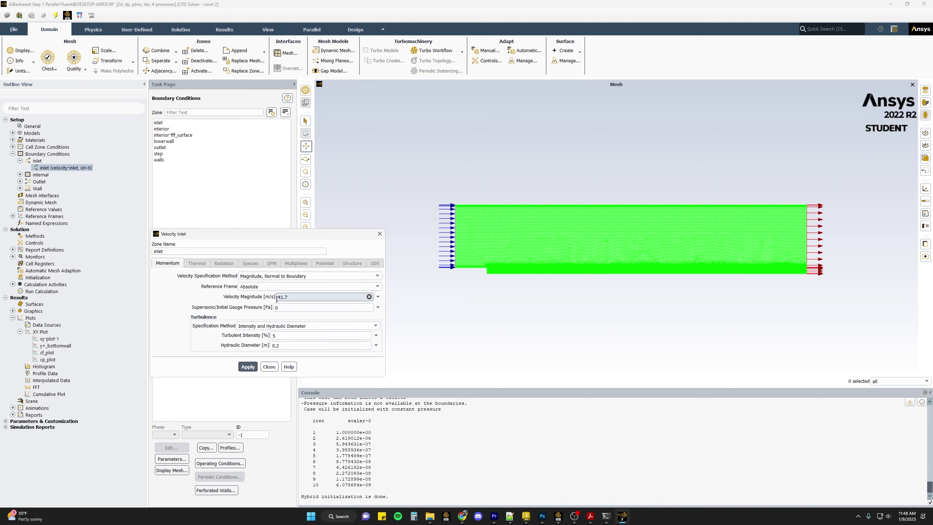
left_click(265, 368)
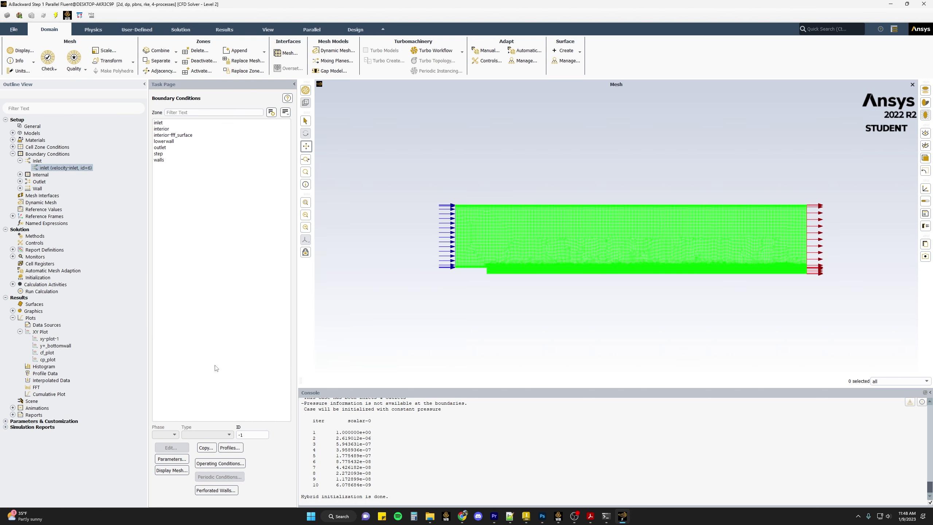
right_click(52, 343)
left_click(70, 403)
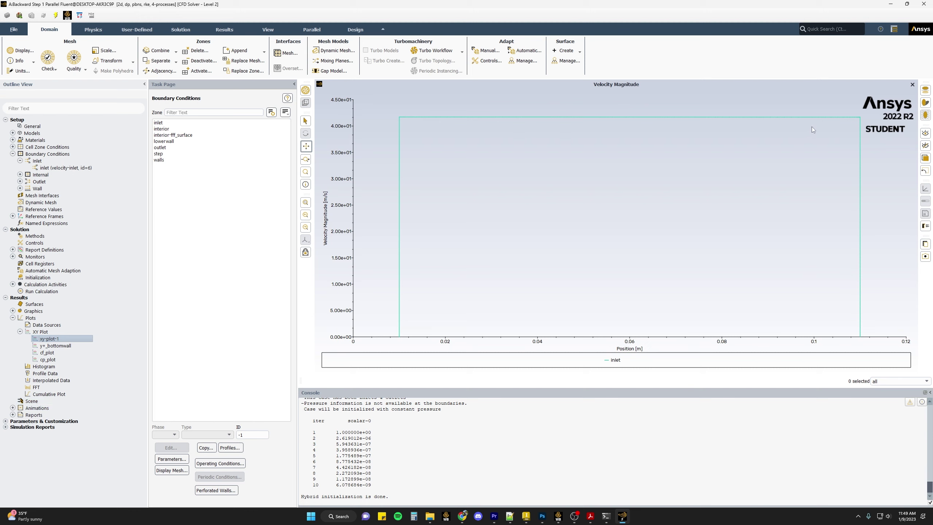
Display the backward step mesh again with the already selected surfaces and close the mesh display settings
left_click(20, 51)
left_click(223, 362)
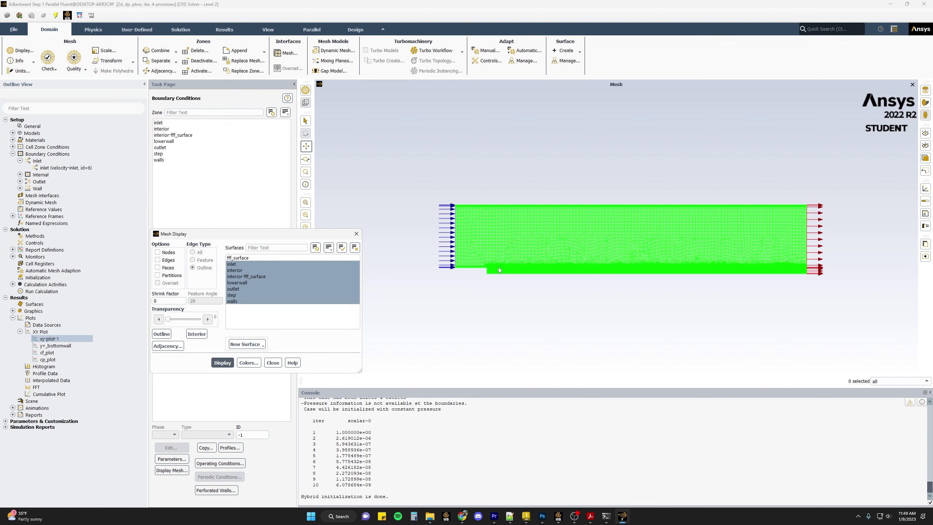
left_click(274, 363)
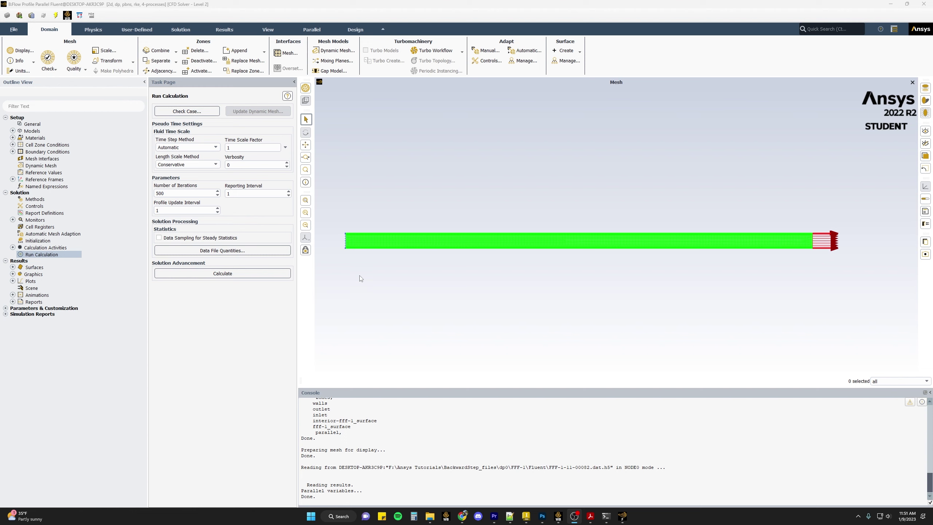
Review the velocity inlet's momentum and turbulence settings in the Flow Profile case
left_click(13, 152)
left_click(20, 159)
right_click(46, 166)
left_click(55, 171)
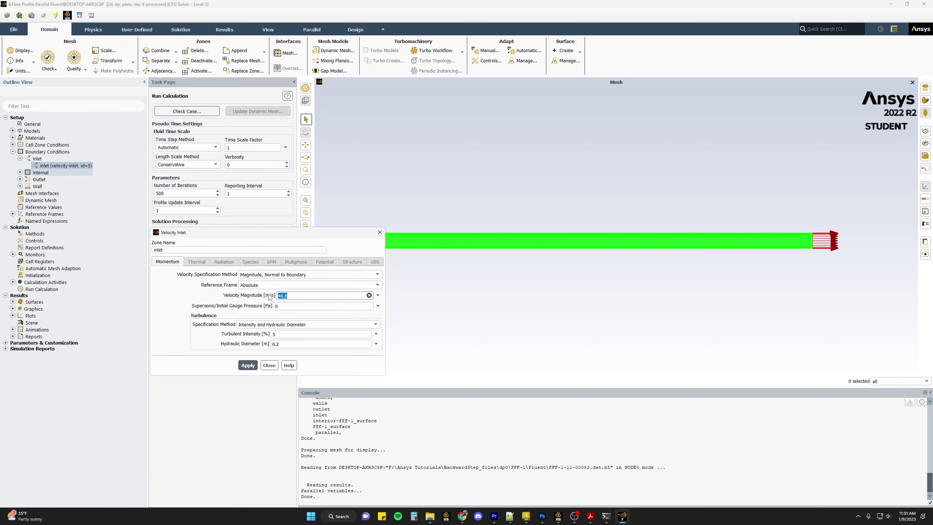
left_click(247, 365)
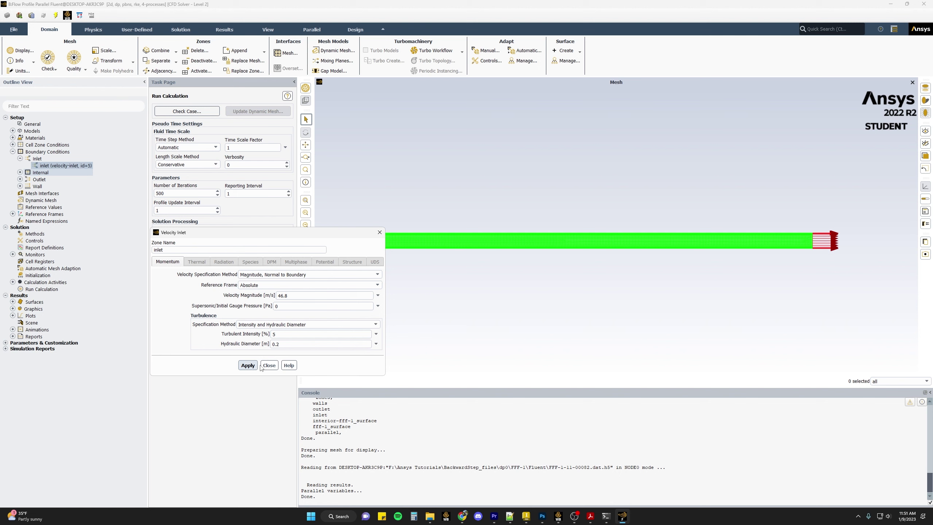
left_click(269, 365)
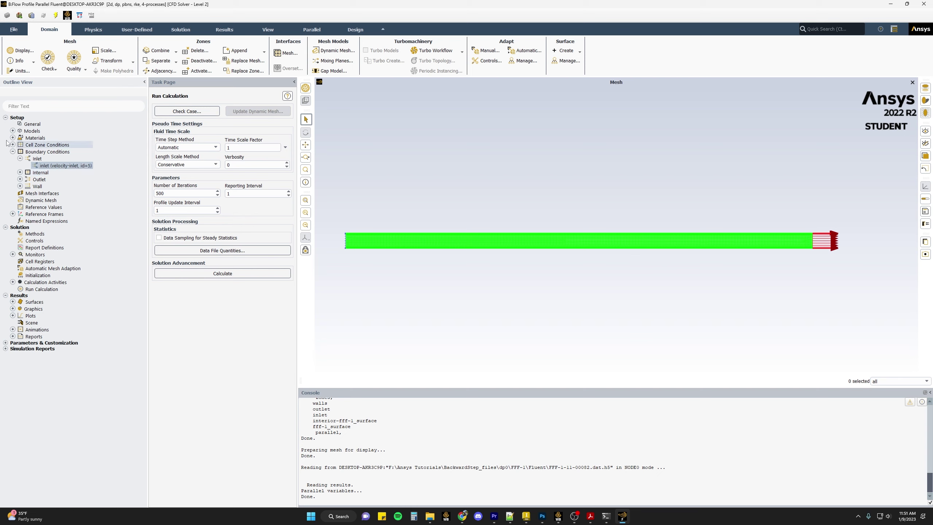
Add the developed_line surface to the active mesh display and inspect its location near the channel outlet
left_click(21, 159)
left_click(12, 151)
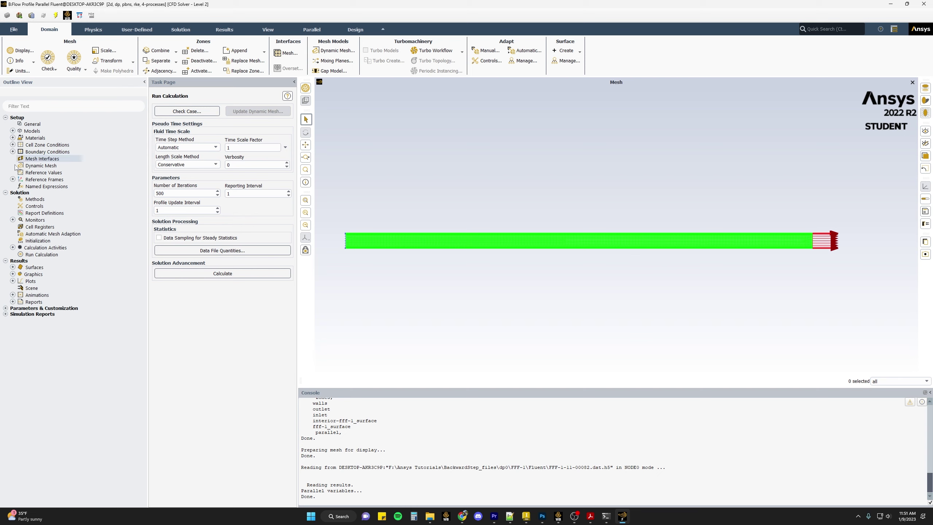
left_click(13, 267)
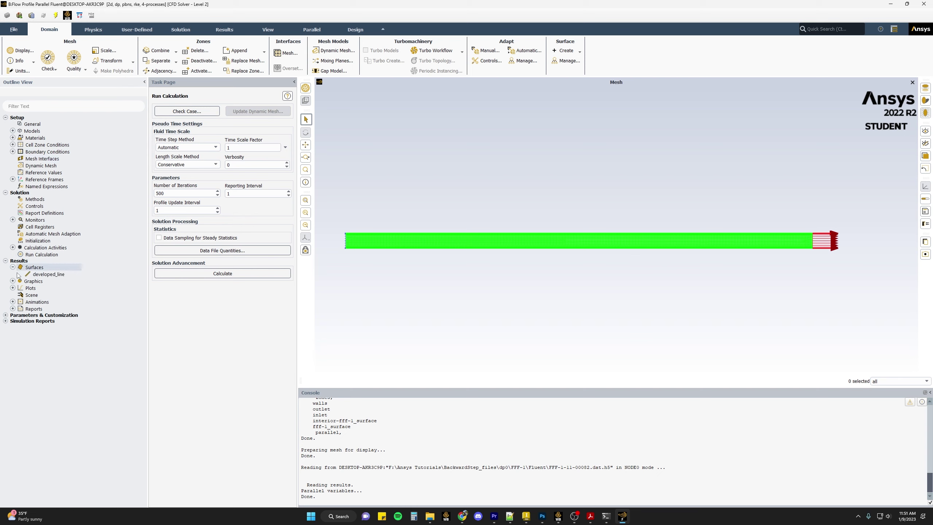
right_click(41, 279)
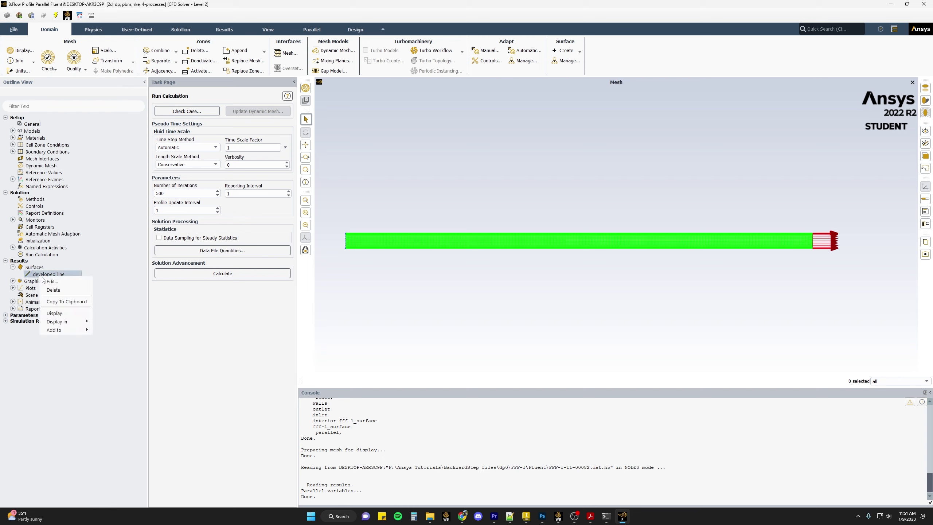
mouse_move(71, 323)
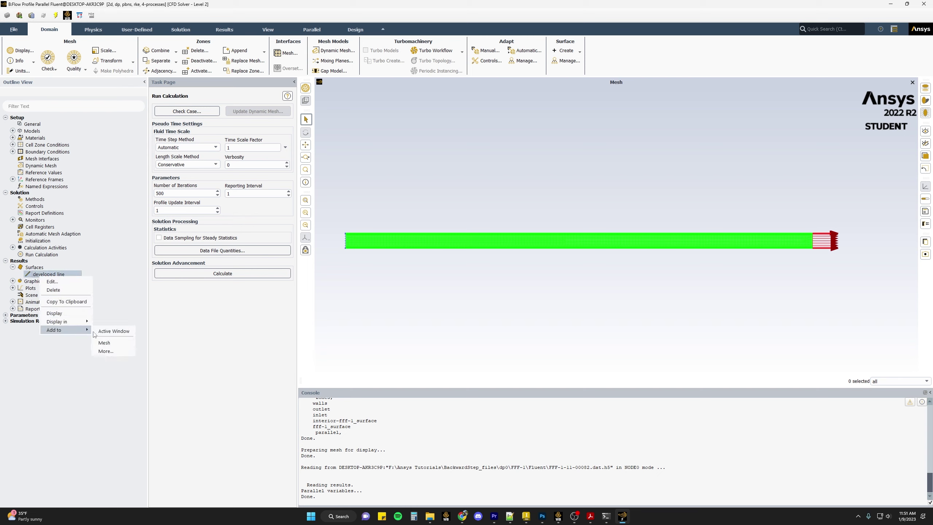
left_click(105, 334)
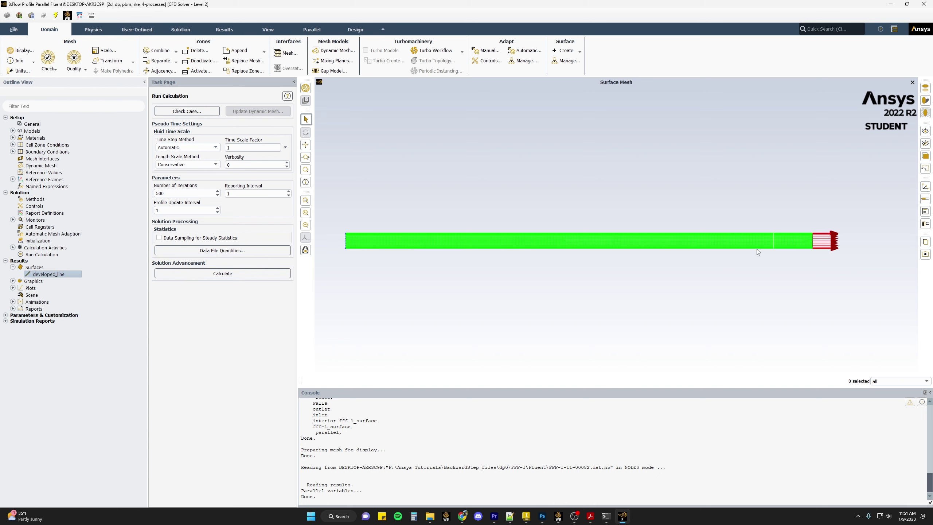
scroll(794, 243, "up", 3)
scroll(777, 249, "up", 2)
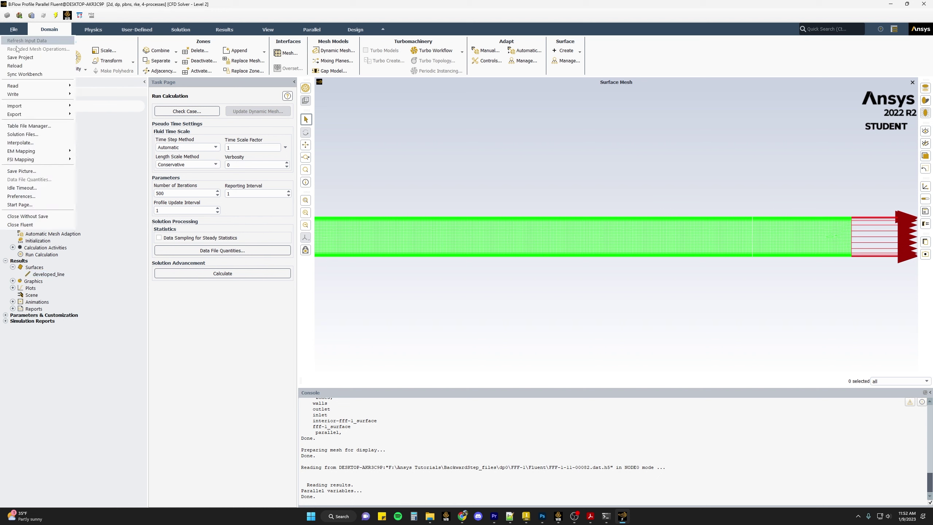
Set up a new profile export on developed_line with Velocity Magnitude, Turbulent Kinetic Energy (k) and Turbulent Dissipation Rate (Epsilon)
mouse_move(54, 113)
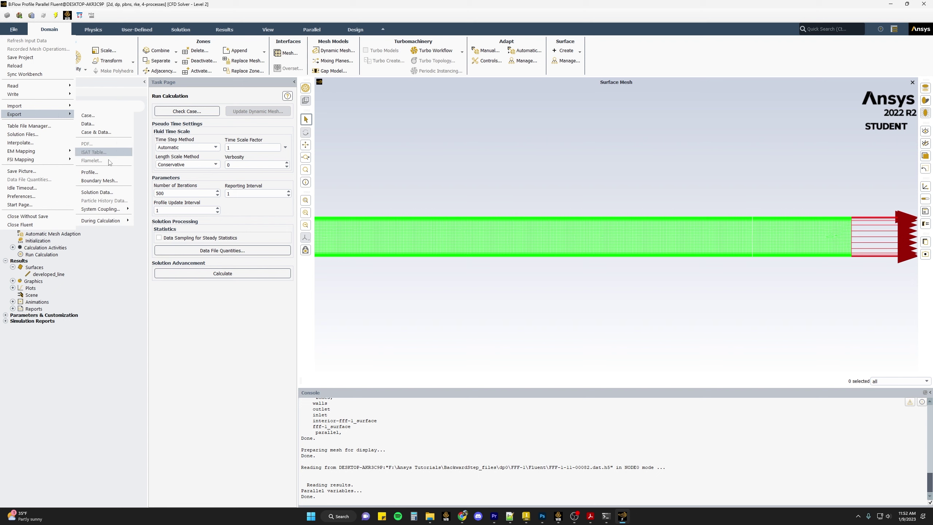
left_click(103, 171)
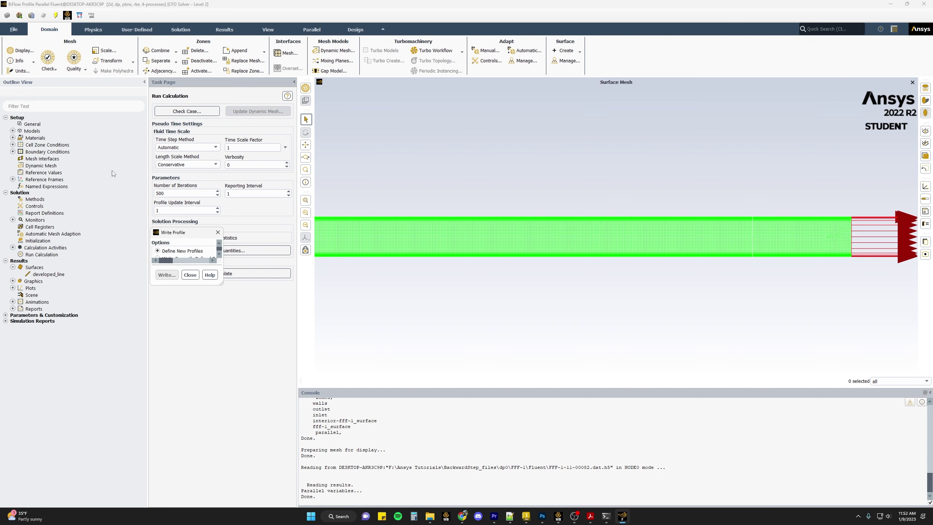
left_click_drag(240, 236, 457, 172)
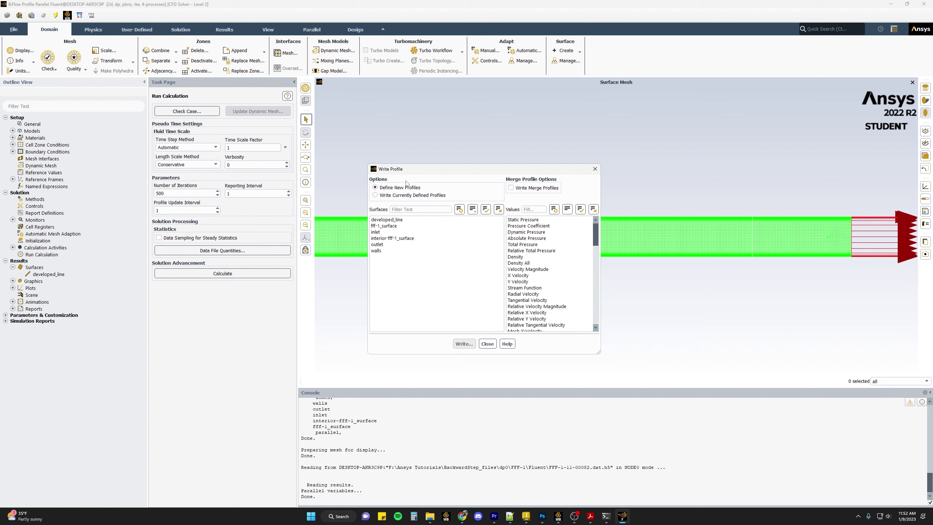
left_click(399, 220)
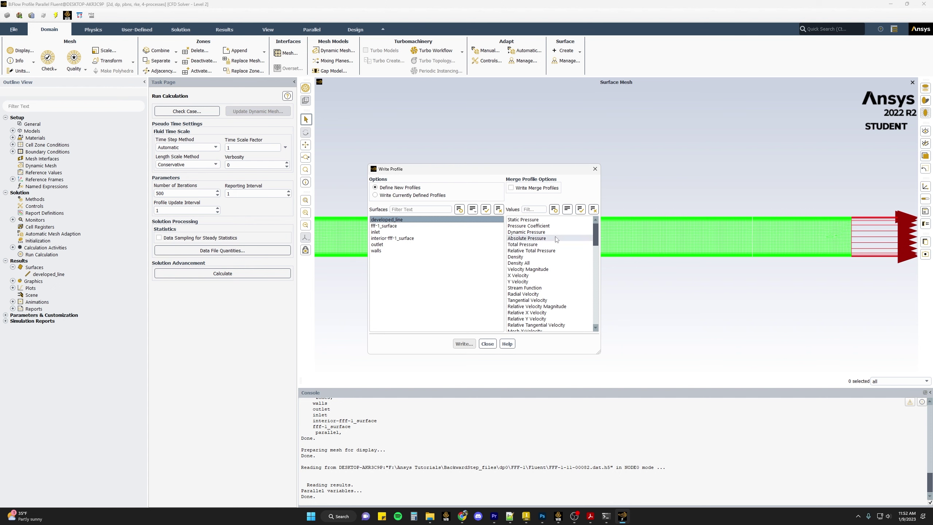
left_click(550, 272)
left_click_drag(597, 243, 598, 264)
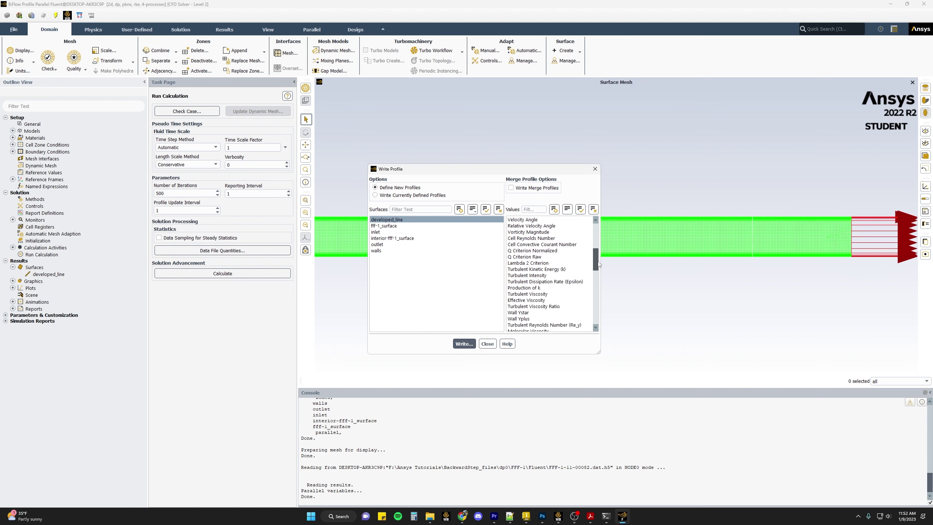
left_click(555, 270)
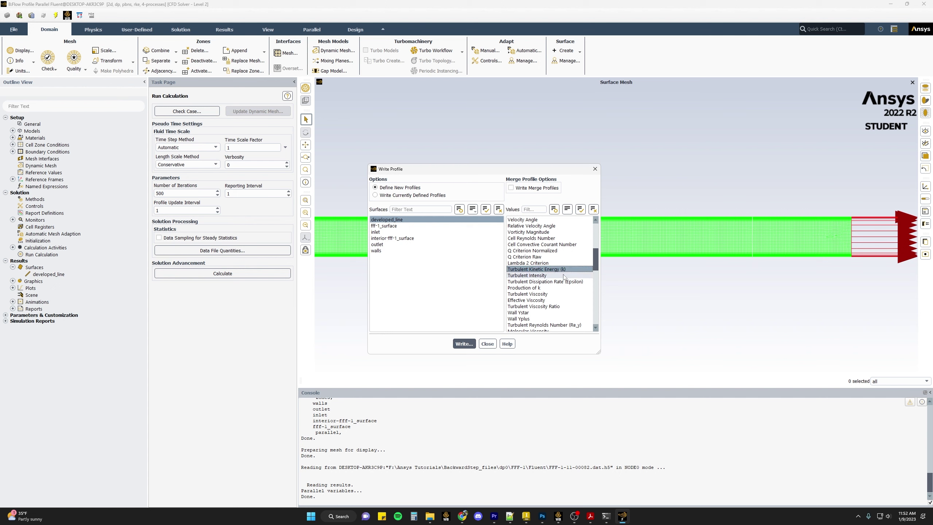
left_click(555, 282)
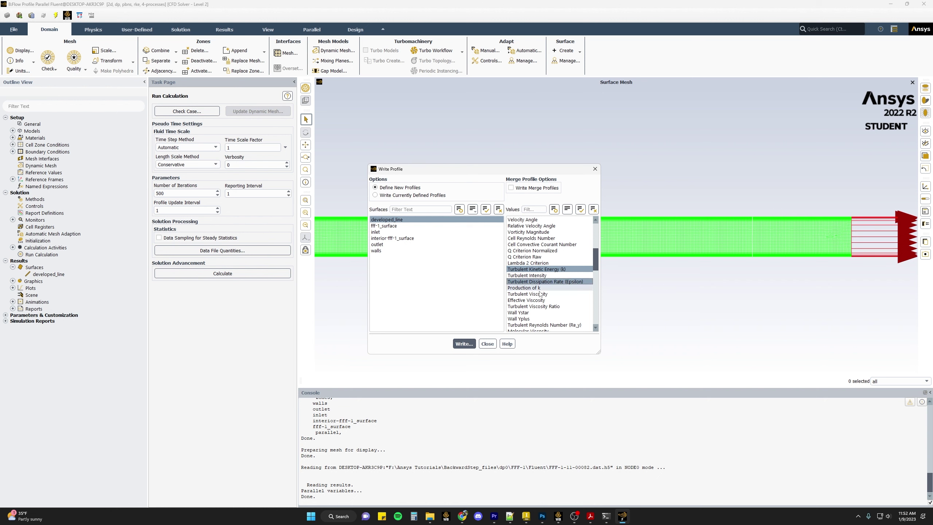
Write the profile to a file named Inlet_Profile_Step in the case's Fluent folder
left_click(459, 345)
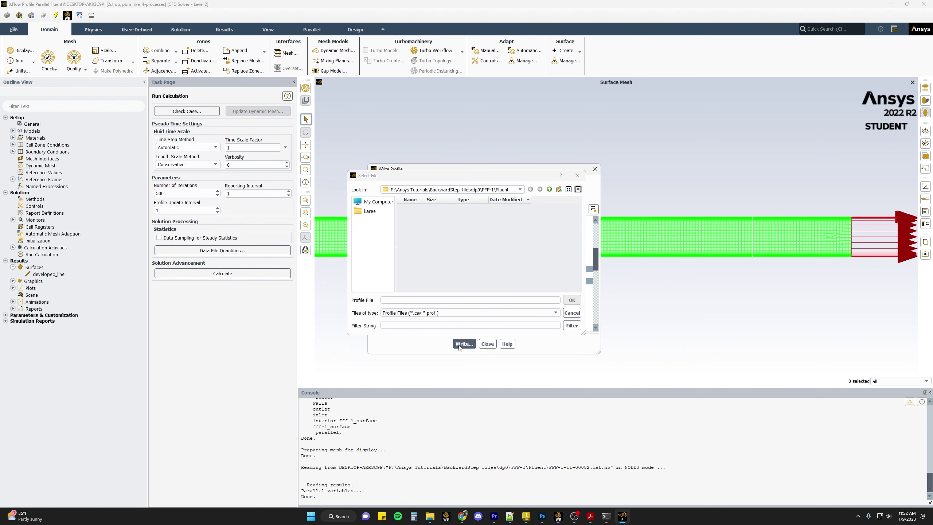
left_click(409, 299)
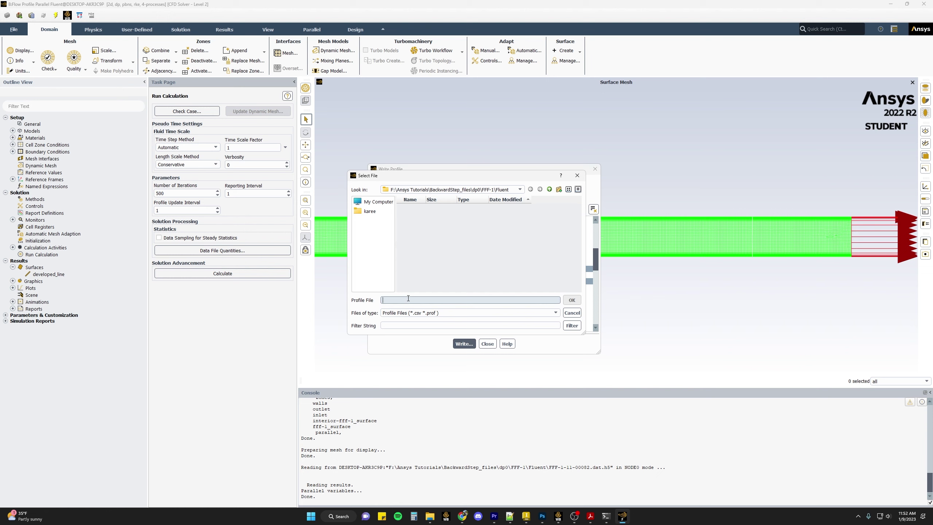
type("Inlet_Profile_Step")
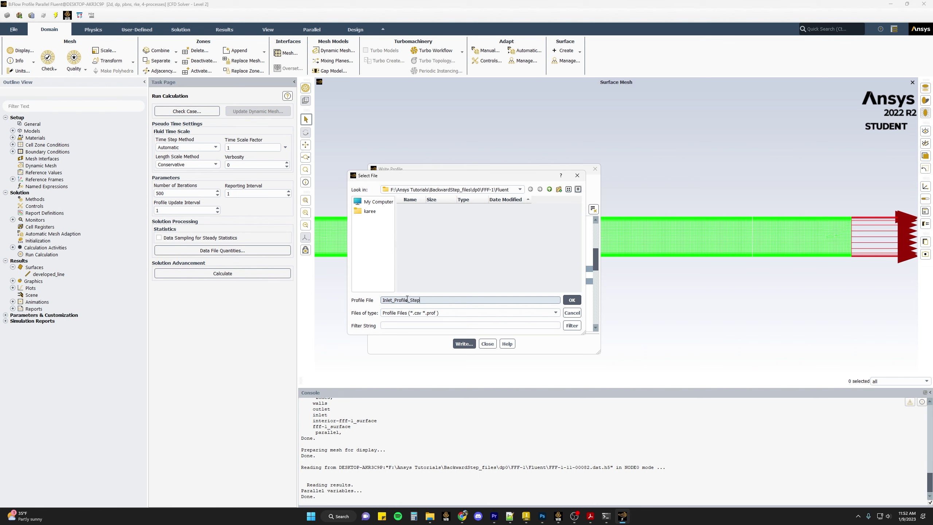
left_click(572, 300)
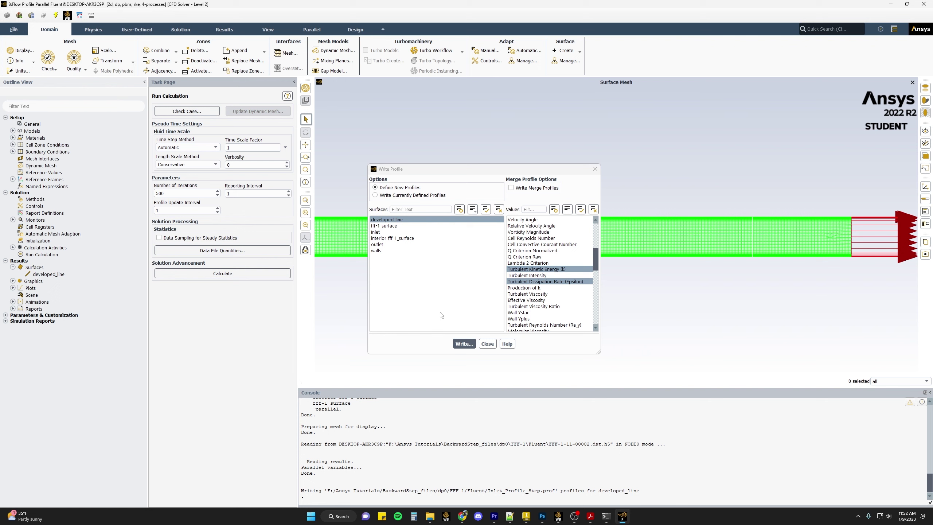
Switch to Notepad++ and examine the header of Inlet_Profile_Step.prof for the profile name, profile type and point count
left_click(510, 516)
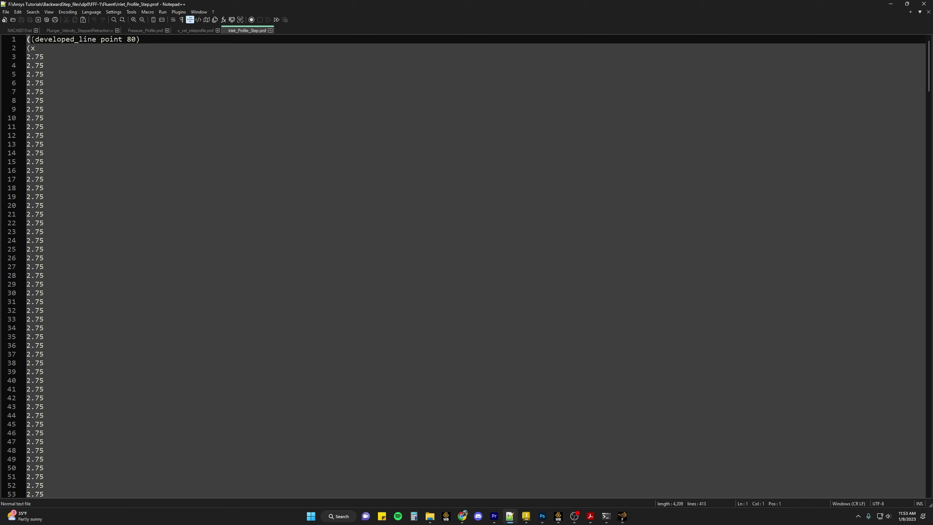
left_click_drag(35, 39, 97, 41)
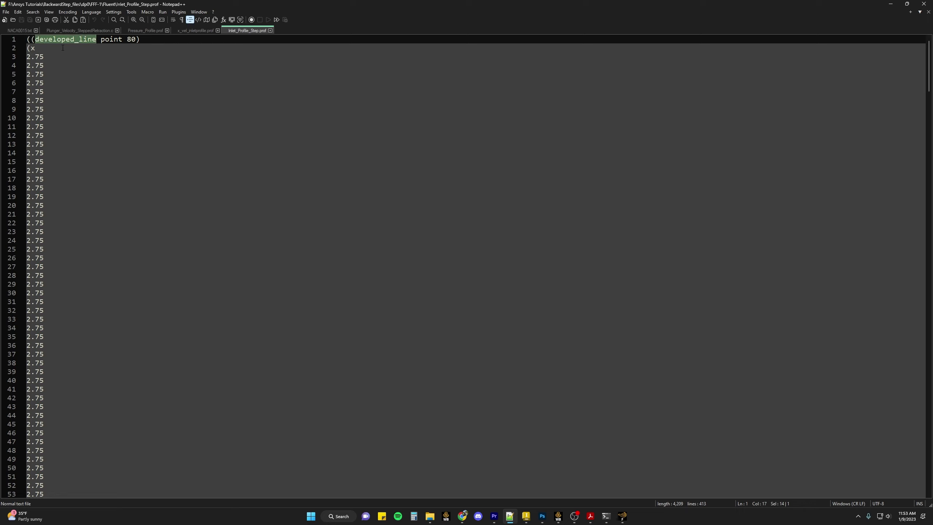
left_click(108, 50)
left_click_drag(101, 39, 121, 39)
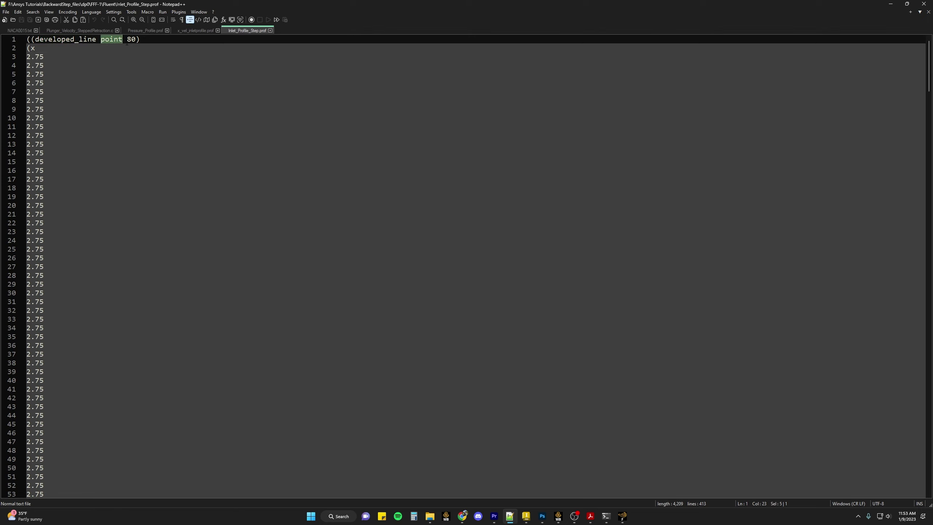
left_click(129, 56)
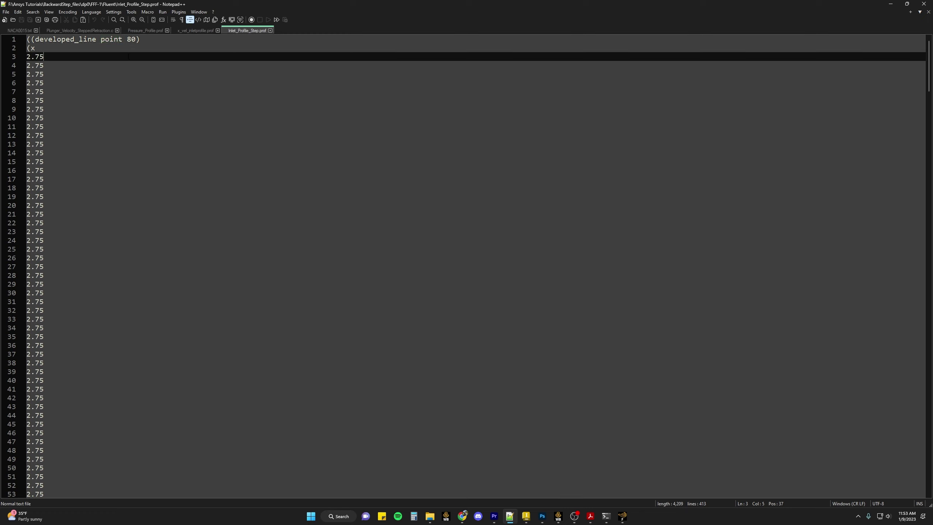
left_click_drag(128, 40, 136, 40)
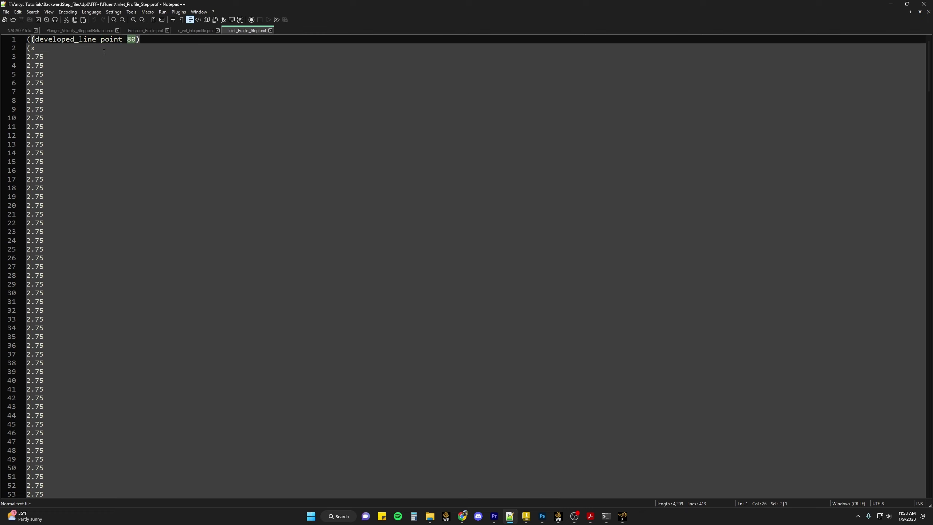
left_click(80, 66)
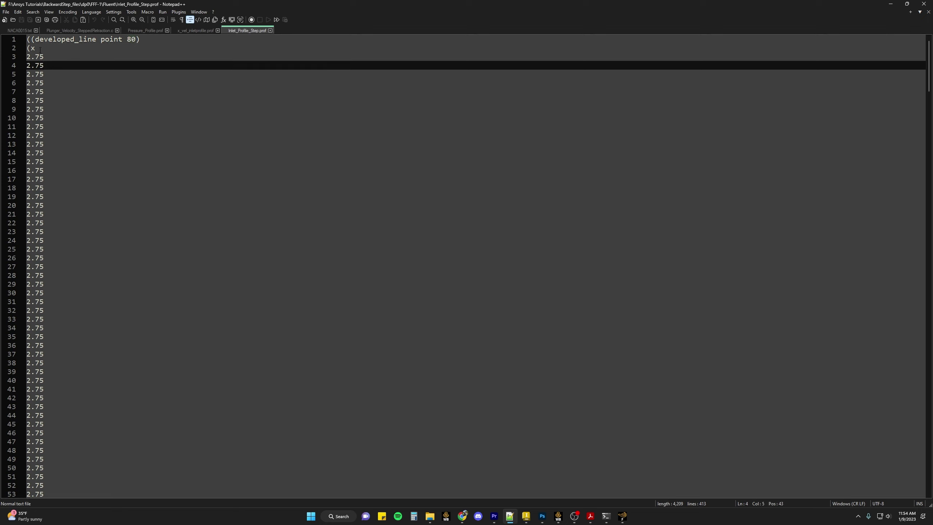
Examine the x, y, velocity-magnitude, turb-kinetic-energy and turb-diss-rate sections of Inlet_Profile_Step.prof
scroll(85, 229, "down", 15)
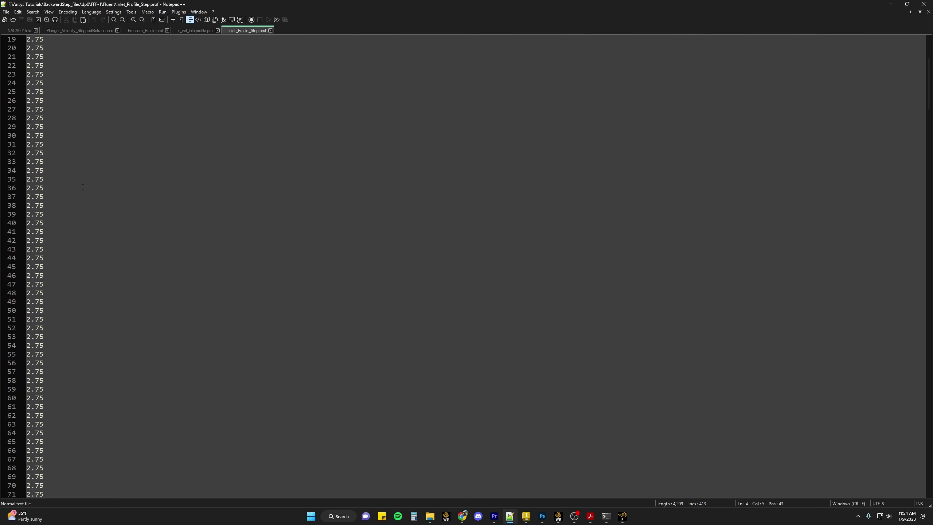
scroll(85, 229, "down", 4)
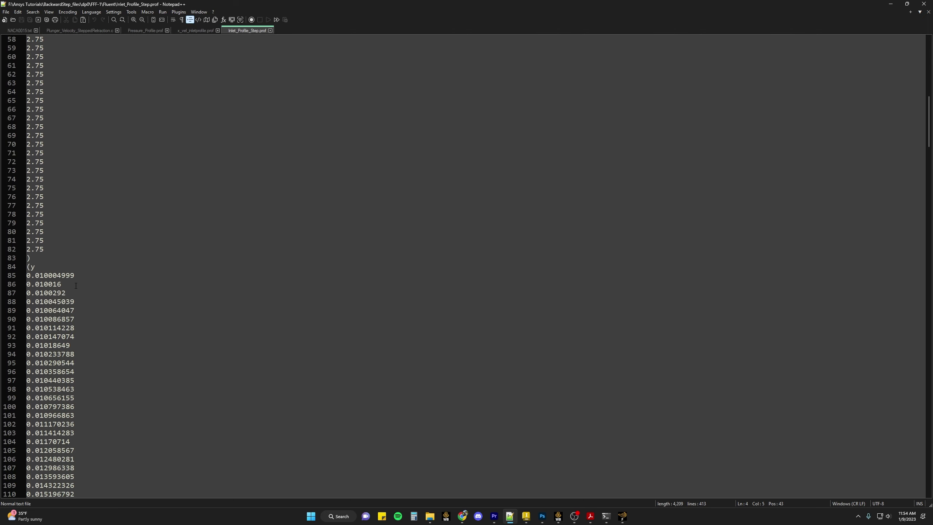
scroll(32, 275, "down", 19)
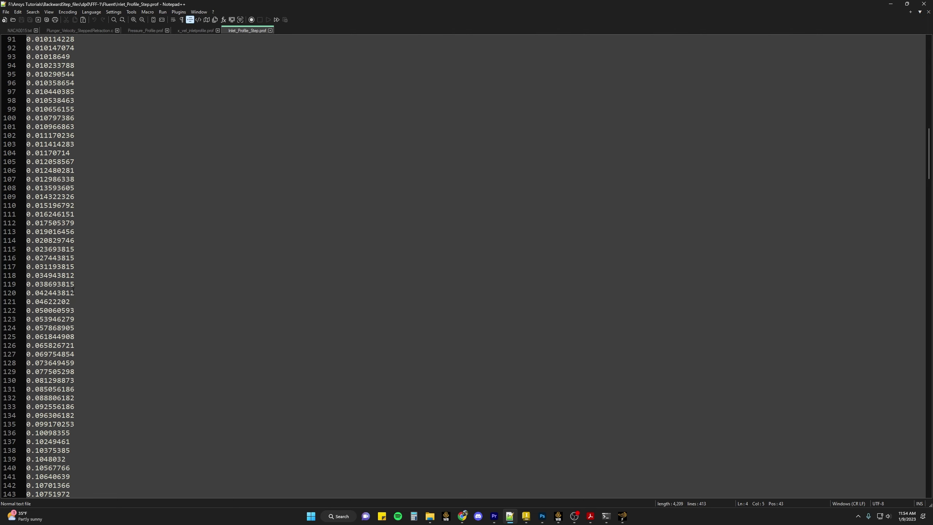
scroll(74, 293, "down", 8)
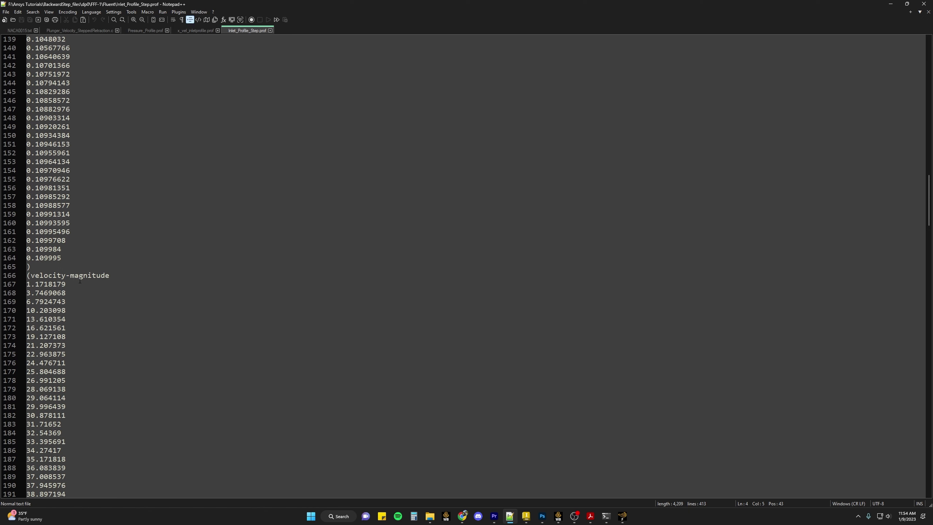
scroll(75, 287, "down", 1)
scroll(66, 295, "down", 20)
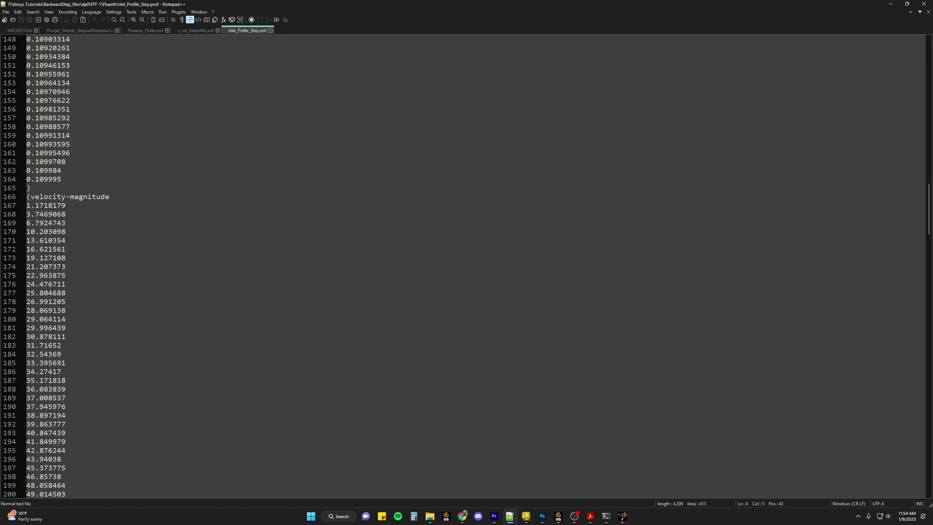
scroll(66, 295, "down", 6)
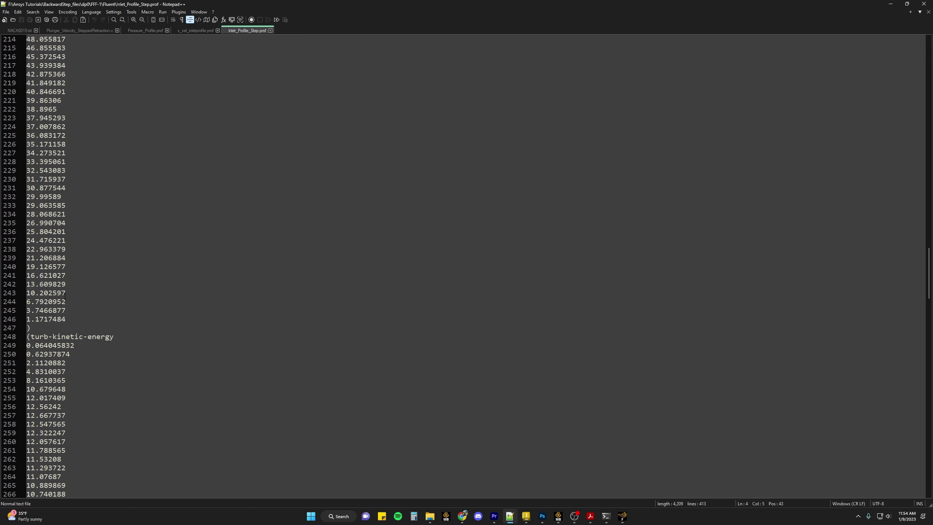
scroll(85, 288, "down", 20)
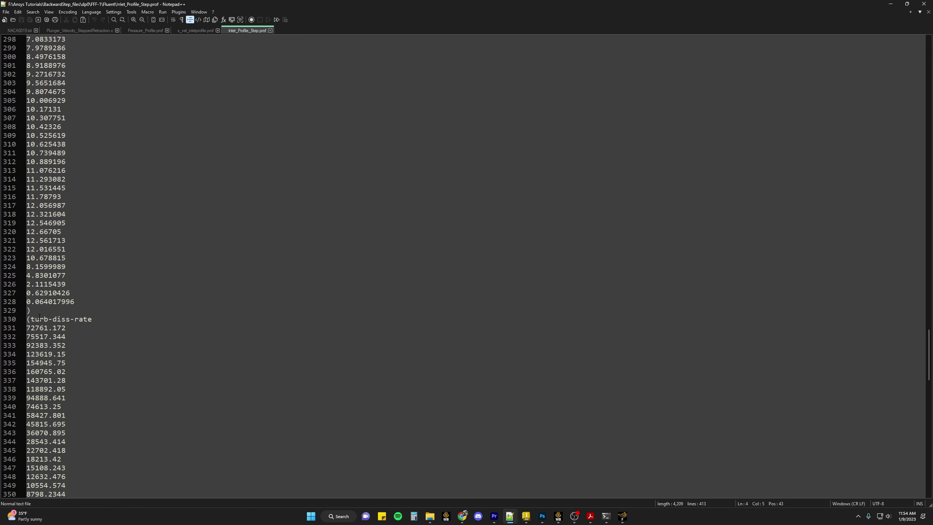
scroll(125, 267, "up", 20)
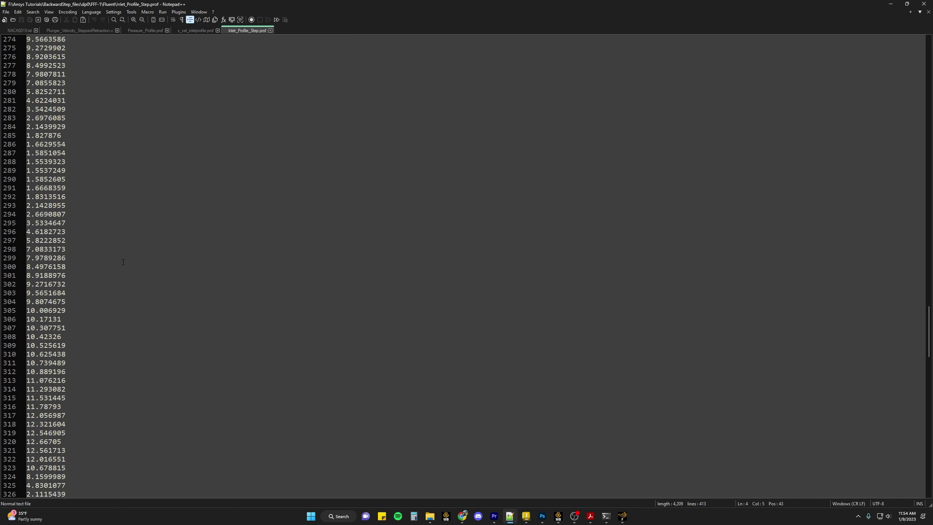
scroll(124, 253, "up", 20)
scroll(124, 253, "up", 20)
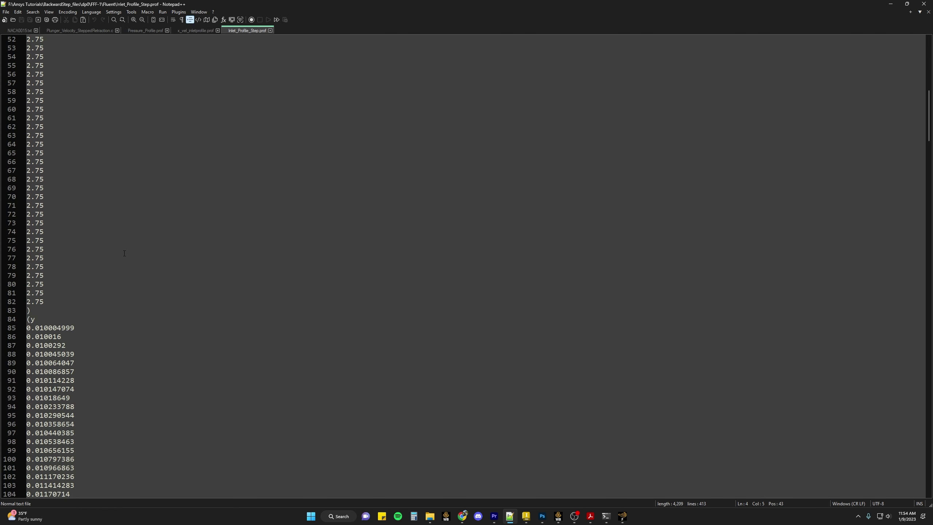
scroll(125, 253, "up", 17)
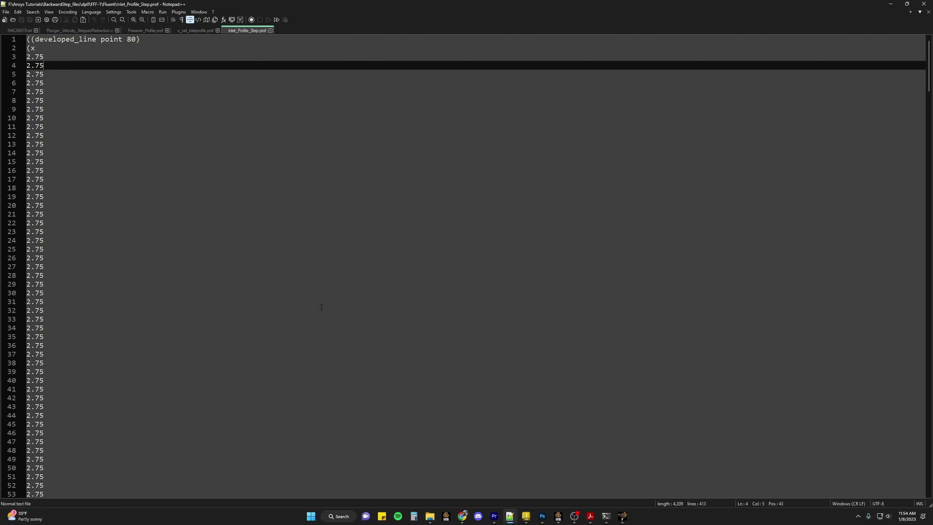
Switch to the backward step case in Fluent and read in the profile Inlet_Profile_Step.prof from the FFF-1\Fluent folder
key("alt+Tab")
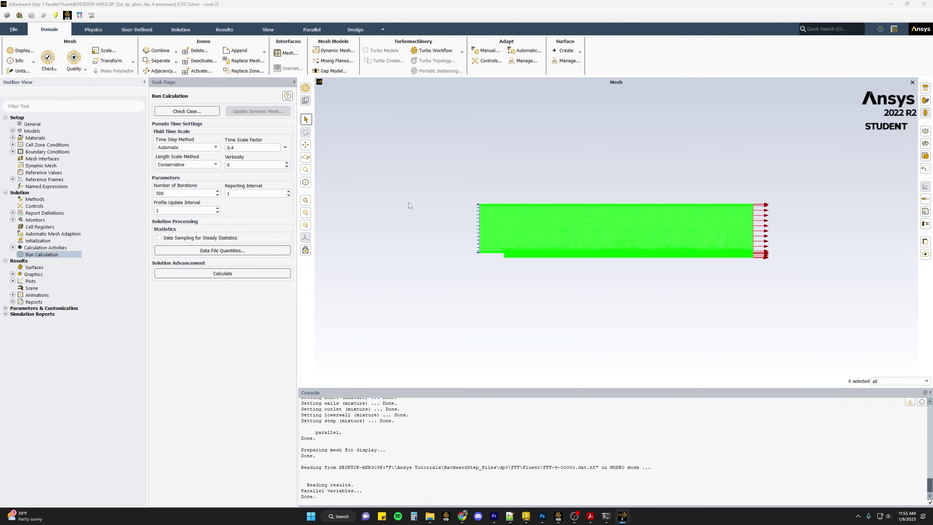
left_click(14, 33)
mouse_move(42, 90)
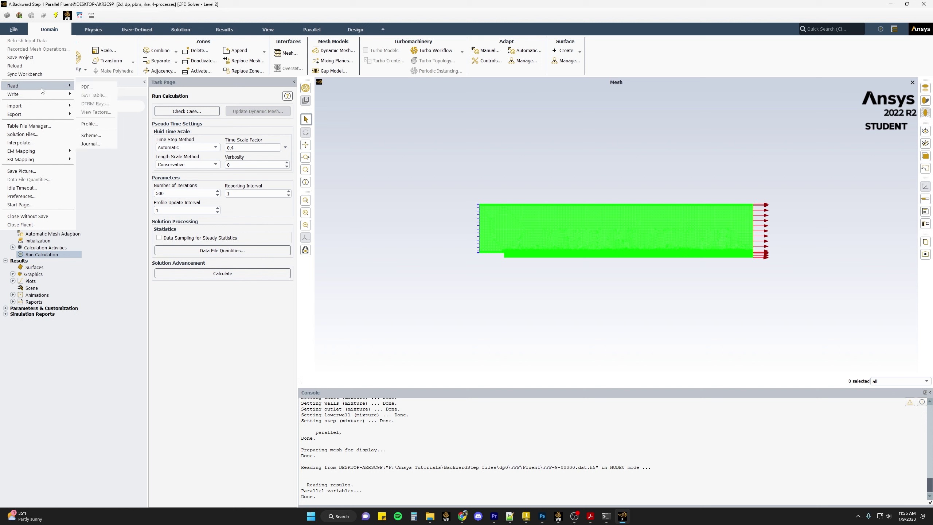
left_click(98, 126)
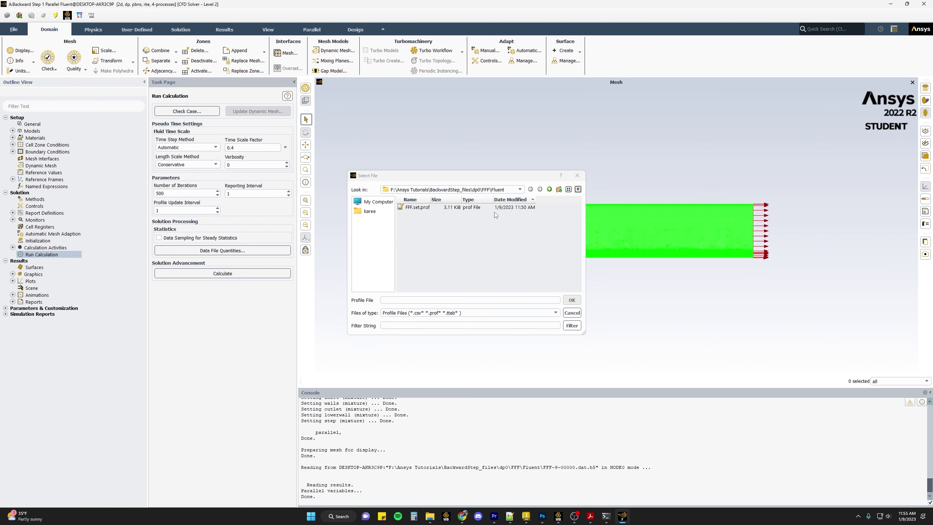
left_click(549, 189)
left_click(549, 188)
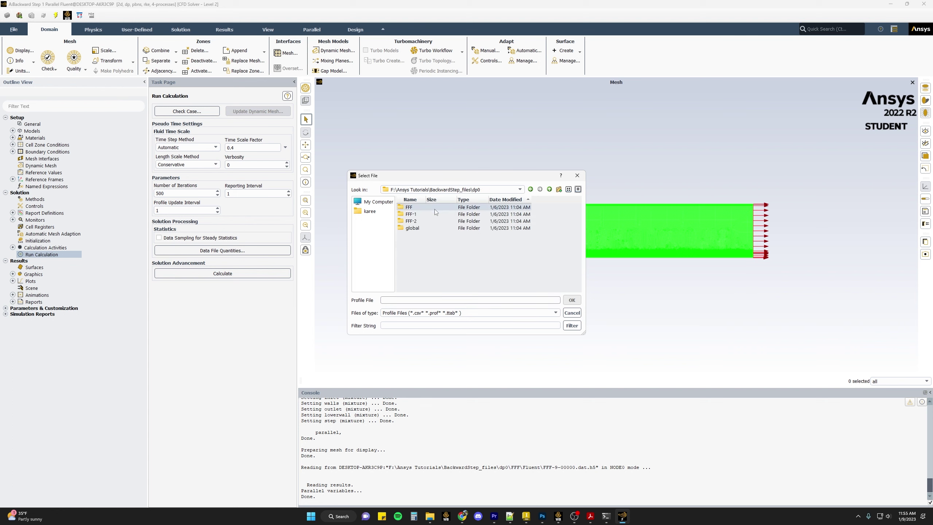
double_click(410, 214)
double_click(419, 218)
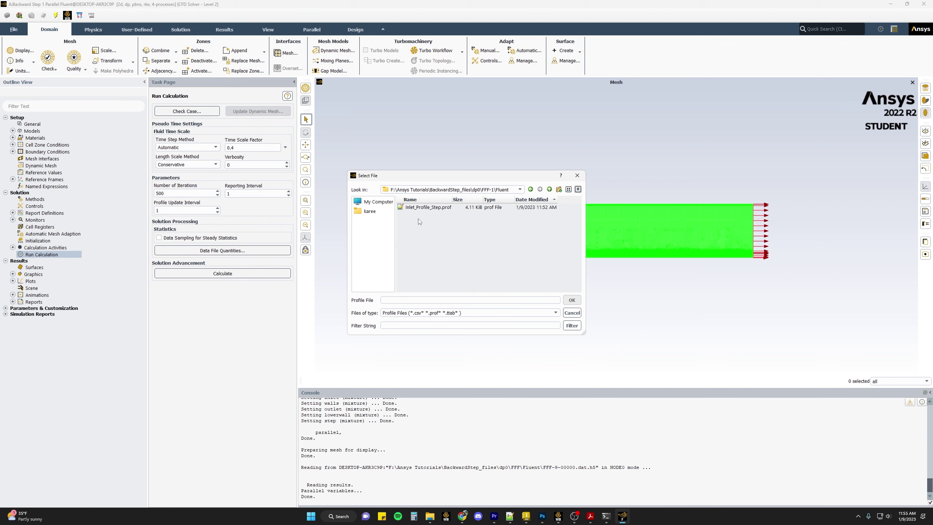
left_click(428, 207)
left_click(572, 300)
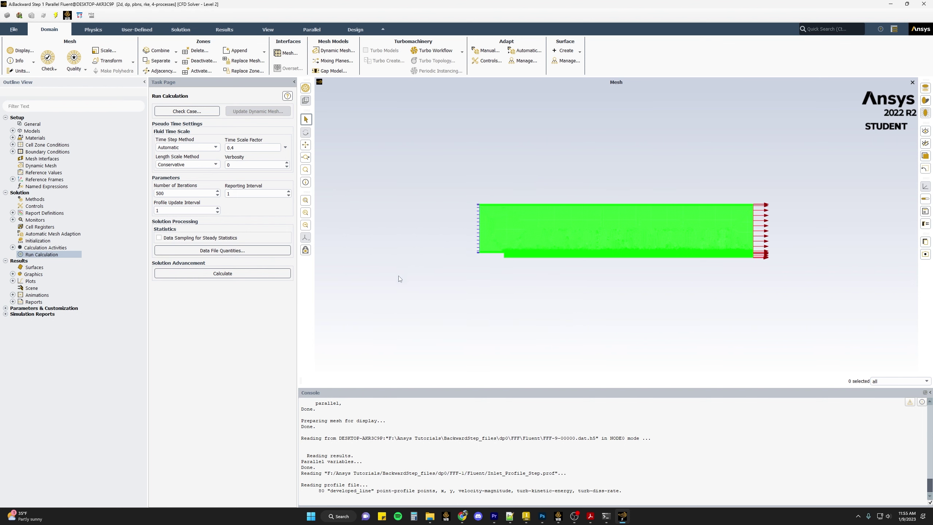
Edit the inlet velocity boundary condition and set its Velocity Magnitude to the developed_line velocity-magnitude profile
left_click(13, 151)
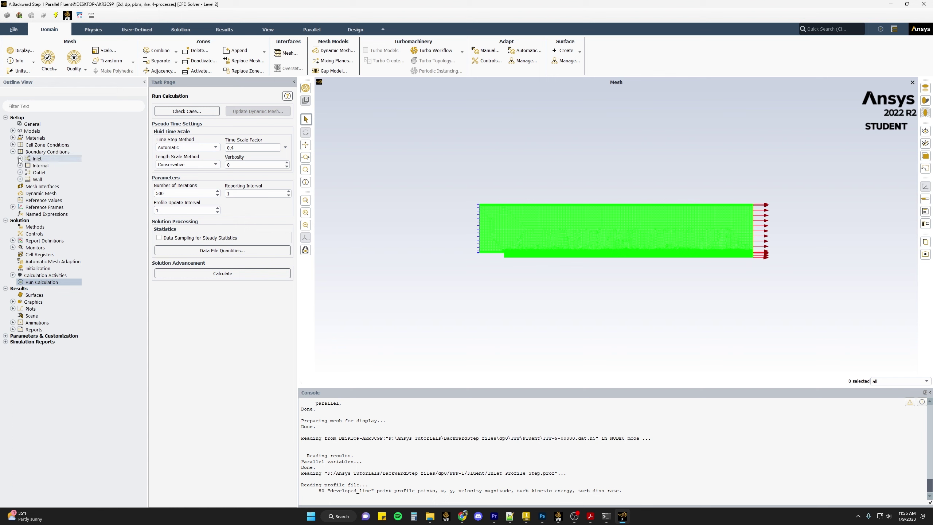
left_click(19, 158)
right_click(49, 166)
left_click(60, 172)
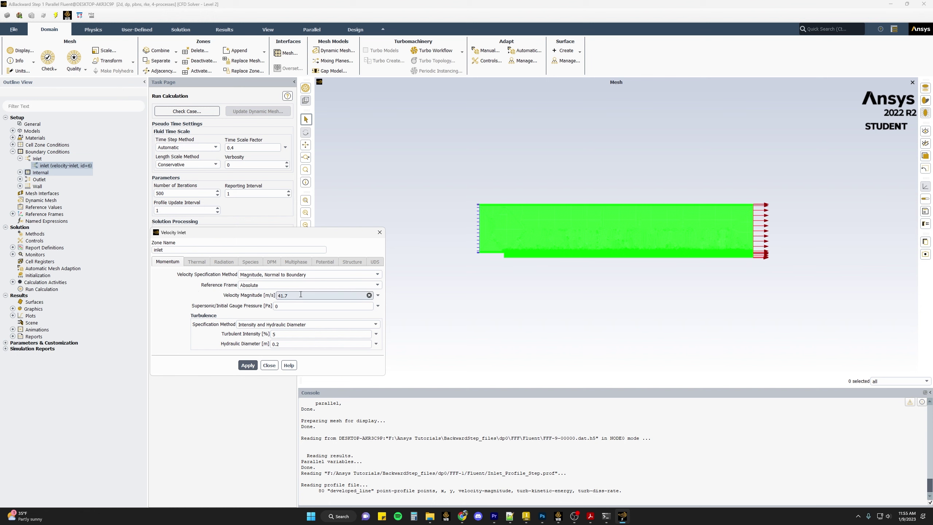
left_click(378, 295)
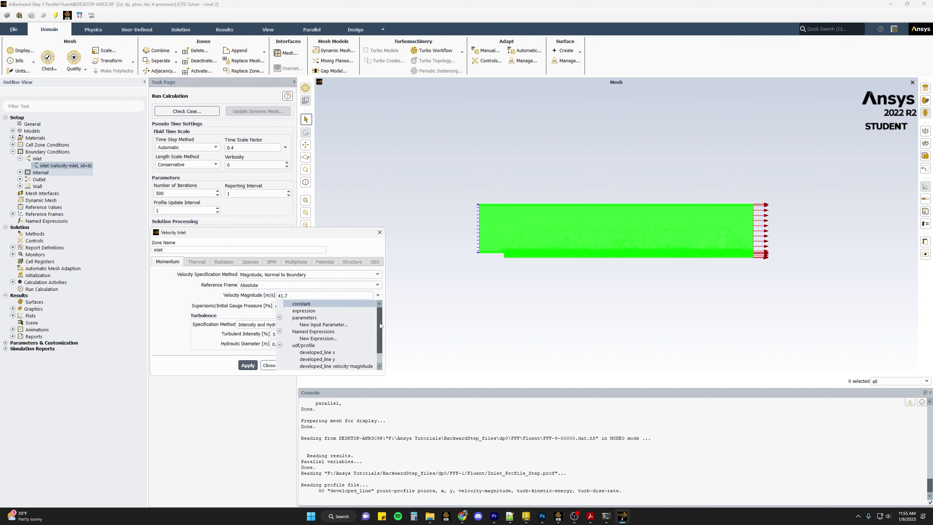
left_click_drag(380, 326, 380, 335)
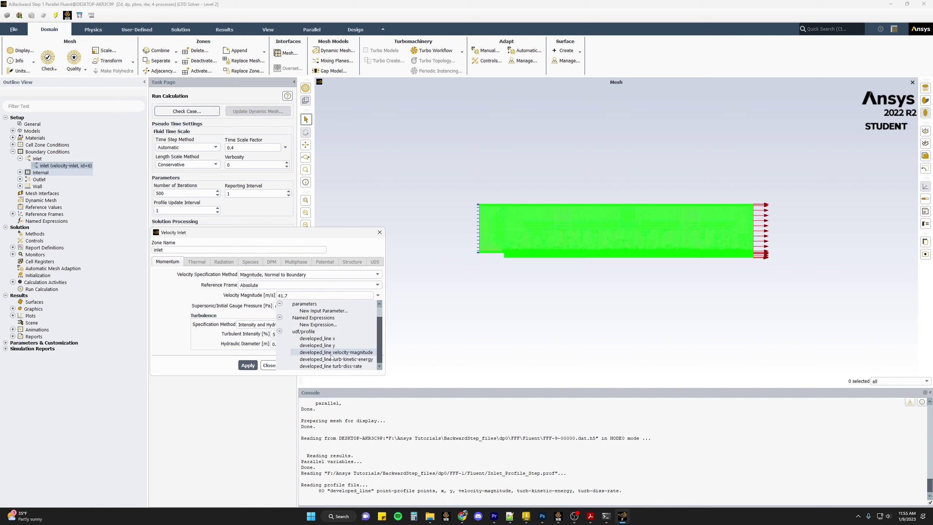
left_click(348, 352)
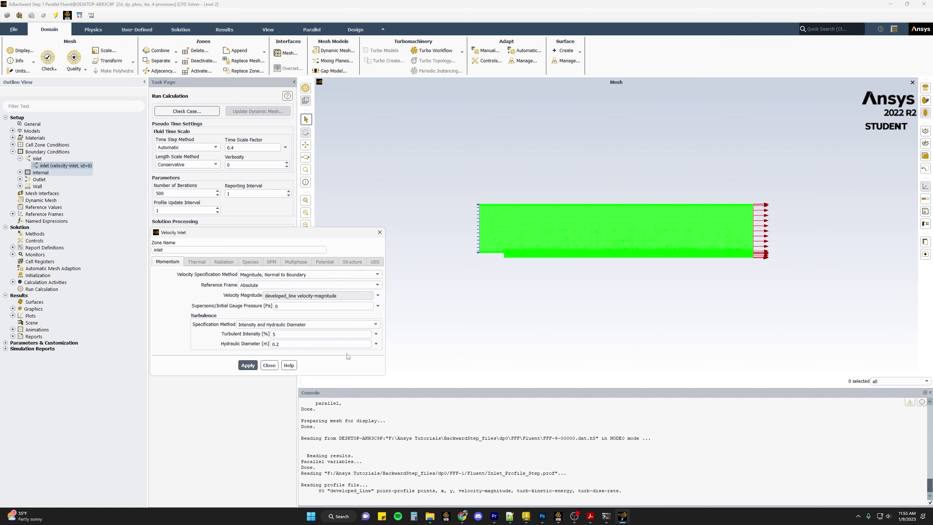
Set the inlet turbulence specification to K and Epsilon using the developed_line turb-kinetic-energy and turb-diss-rate profiles, and apply it
left_click(285, 325)
left_click(256, 332)
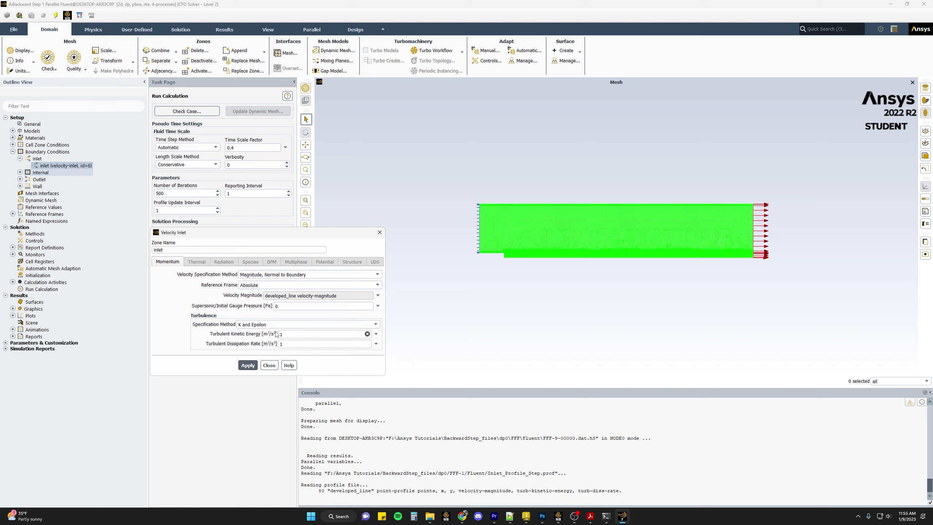
left_click(376, 335)
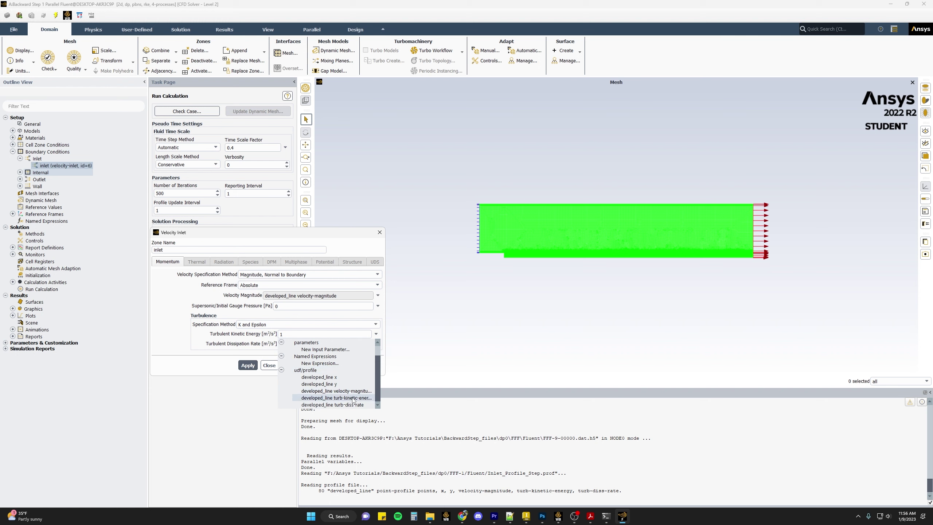
left_click(354, 398)
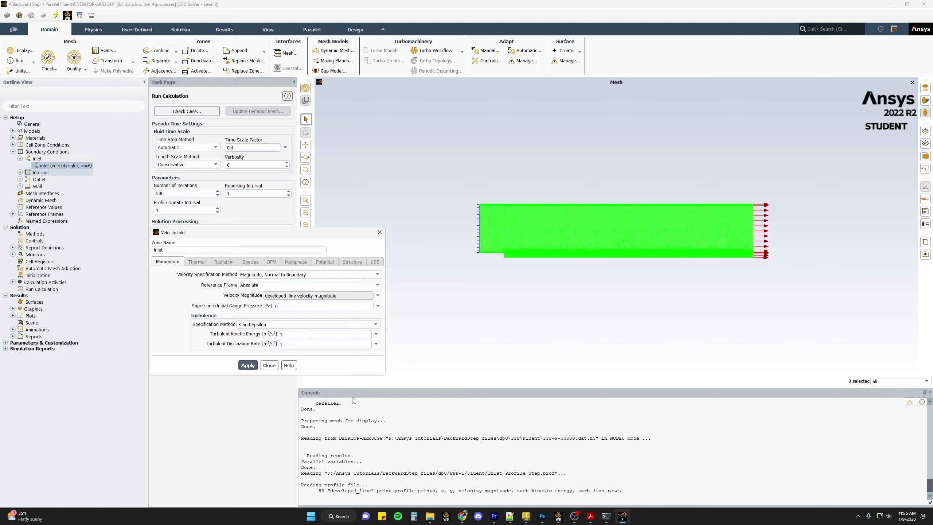
left_click(376, 344)
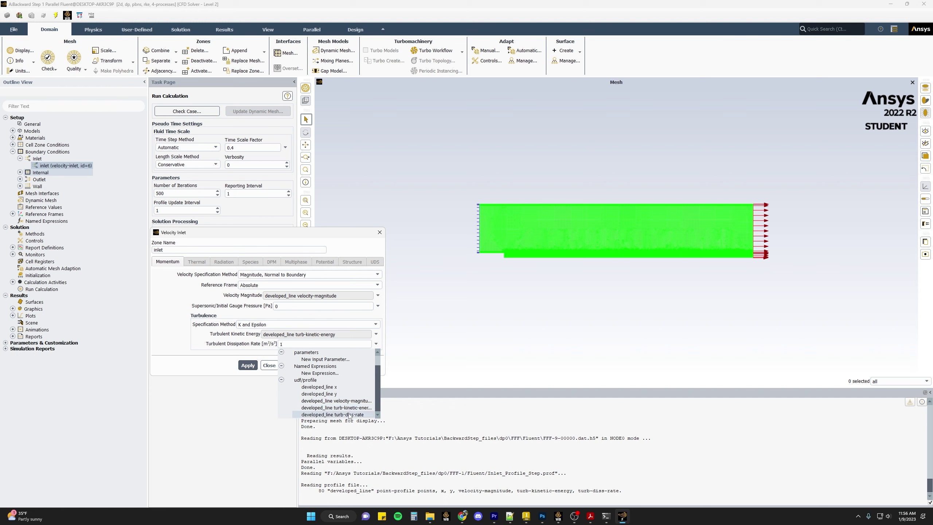
left_click(349, 414)
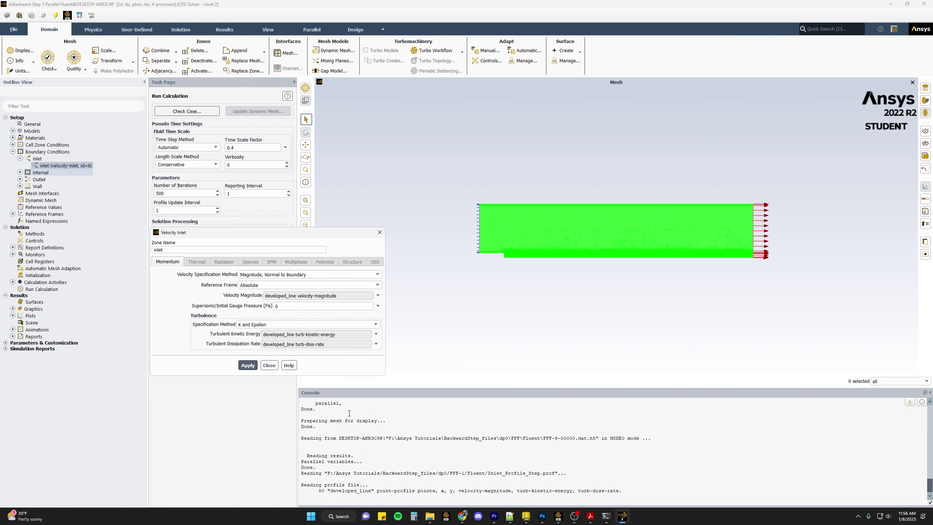
left_click(248, 366)
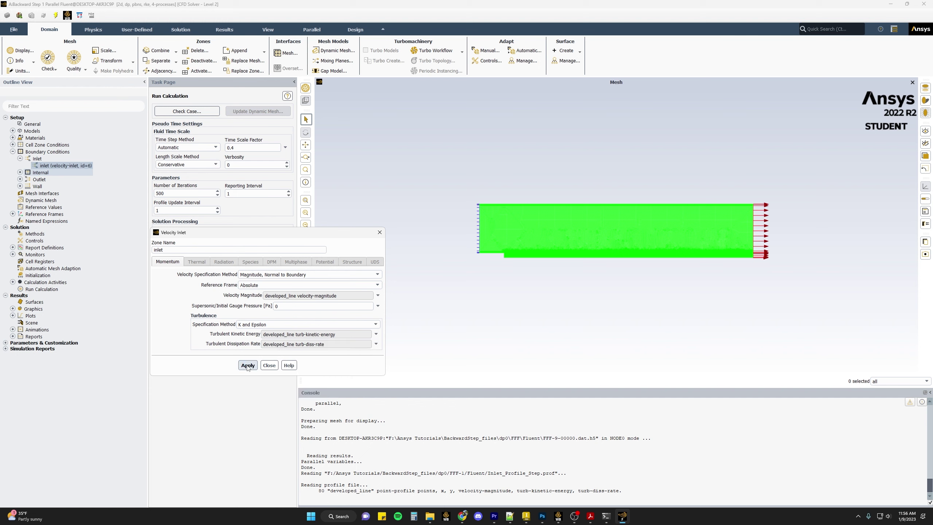
left_click(270, 366)
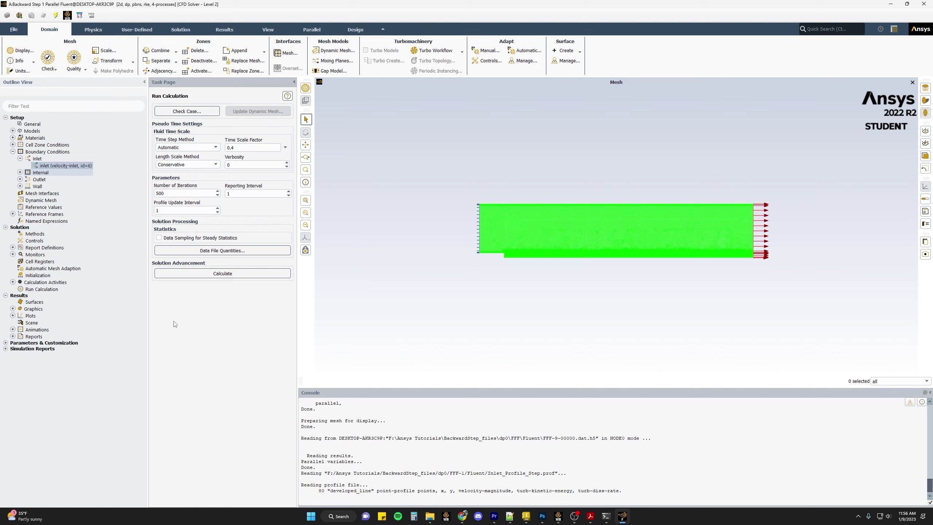
Initialize the backward step solution with hybrid initialization
right_click(37, 275)
left_click(154, 309)
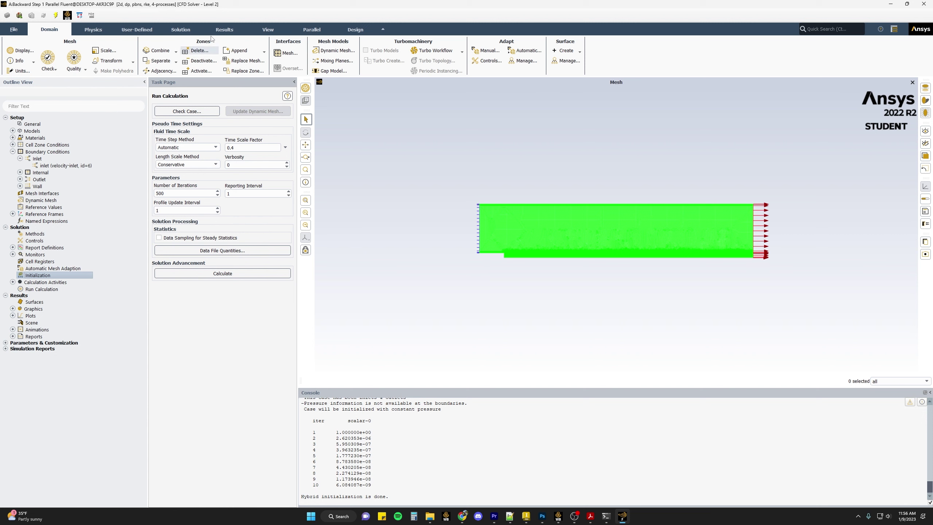
Plot the developed_line profile's velocity-magnitude against x, then against y, and inspect the curve's shape
left_click(227, 28)
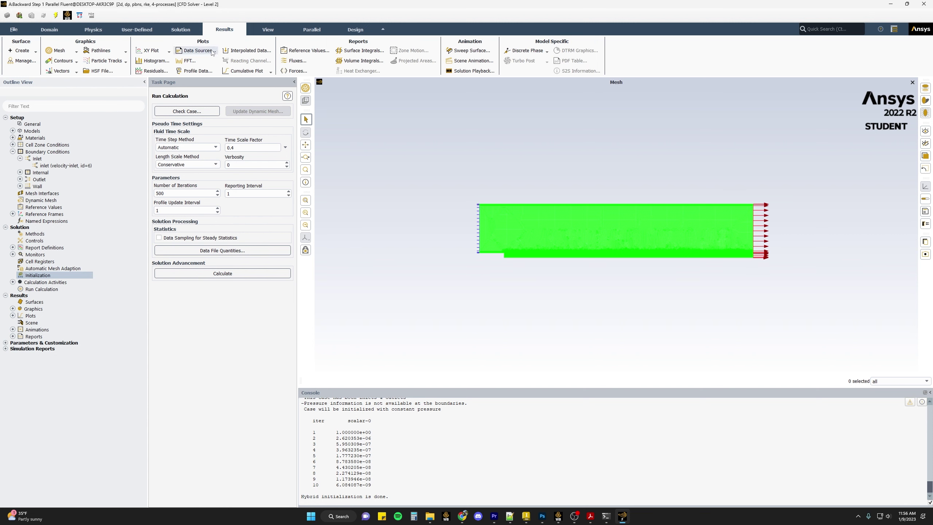
left_click(195, 71)
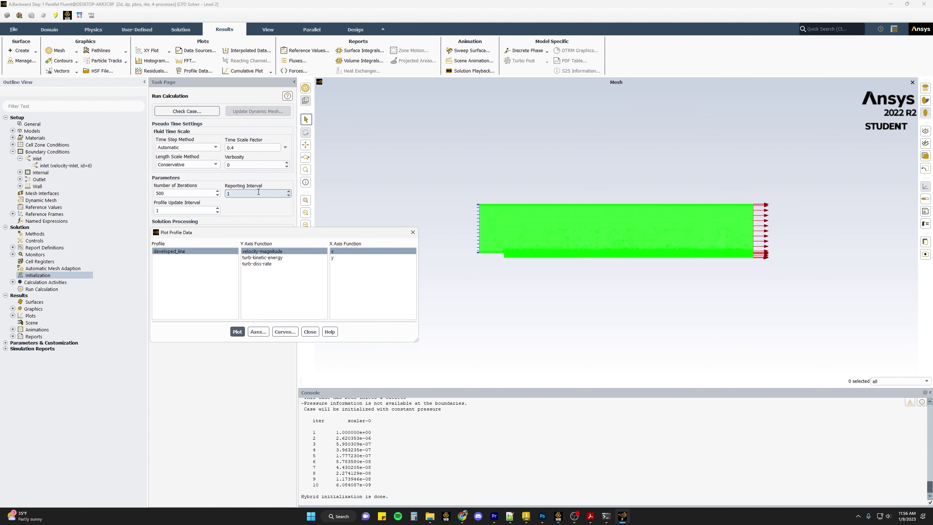
left_click_drag(317, 235, 282, 252)
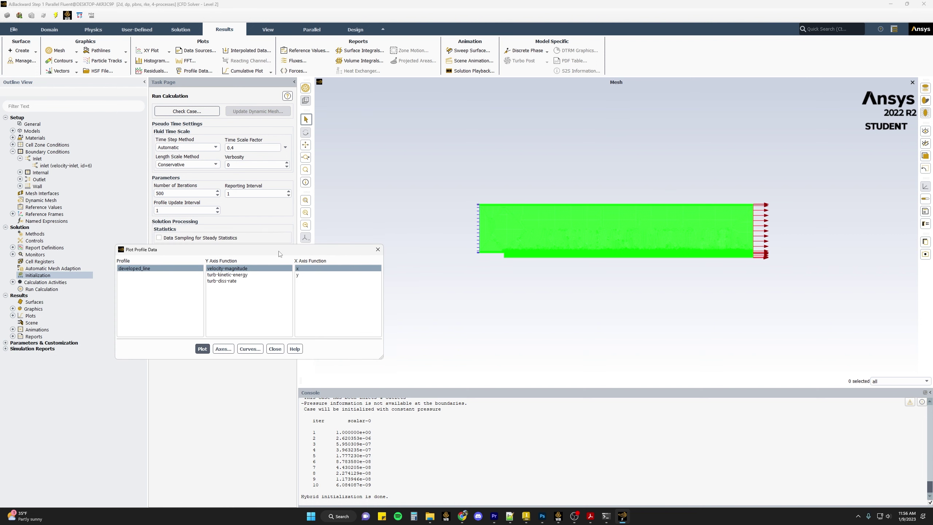
left_click(202, 348)
left_click(297, 276)
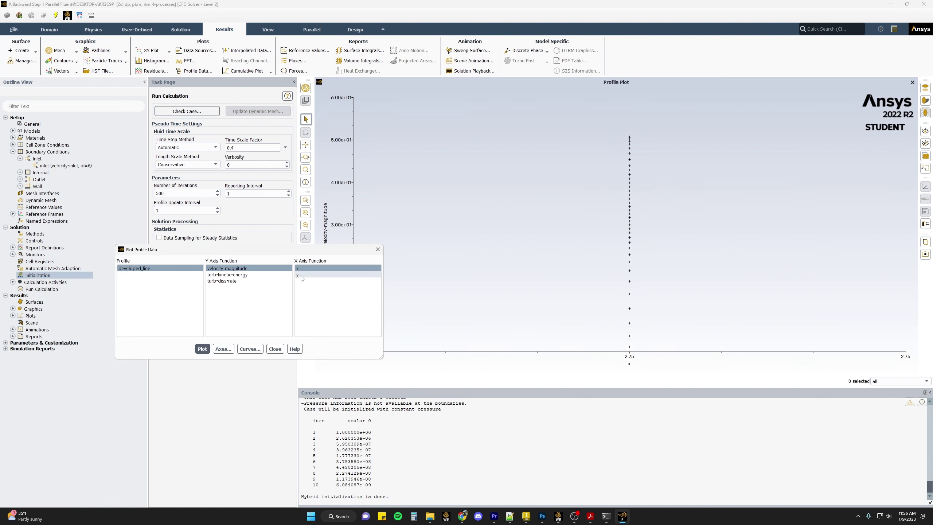
left_click(204, 349)
left_click_drag(314, 252, 254, 379)
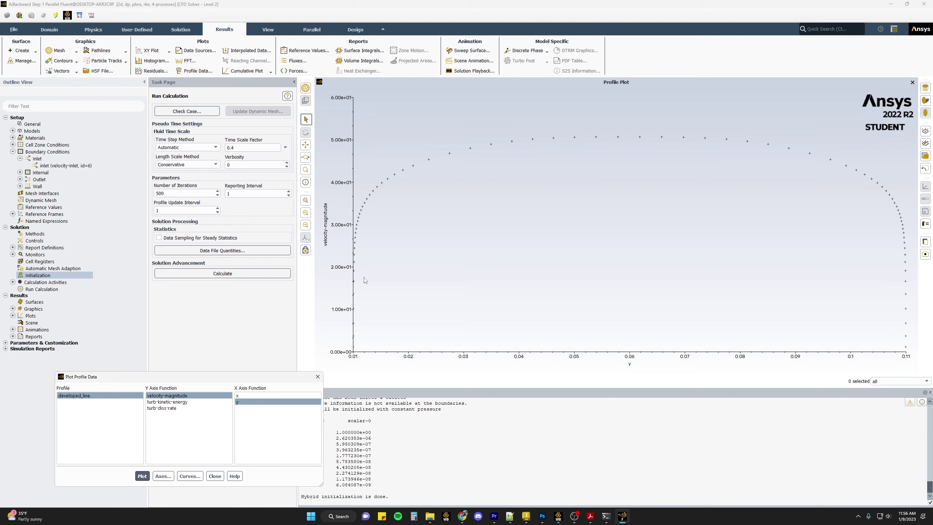
mouse_move(370, 194)
mouse_move(643, 139)
Plot the developed_line profile's turb-kinetic-energy against y, followed by its turb-diss-rate against y
left_click(181, 402)
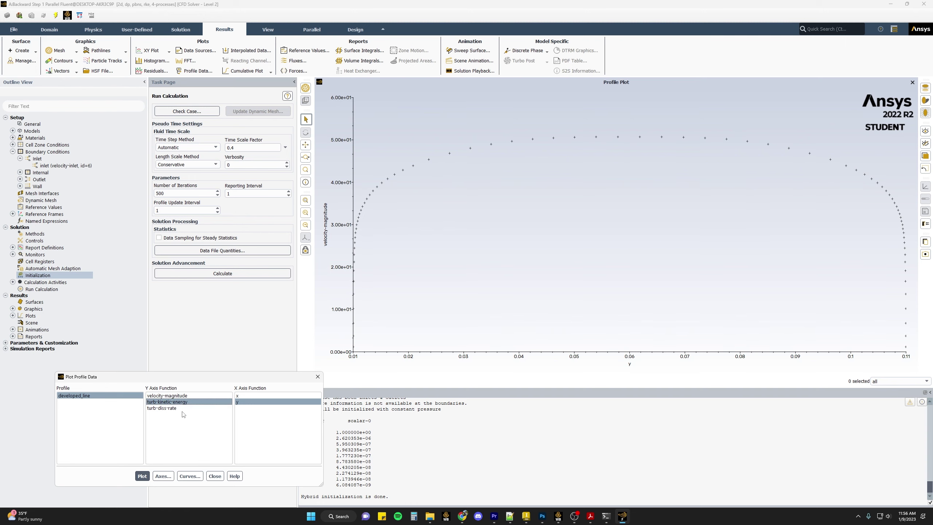
left_click(141, 477)
left_click(168, 409)
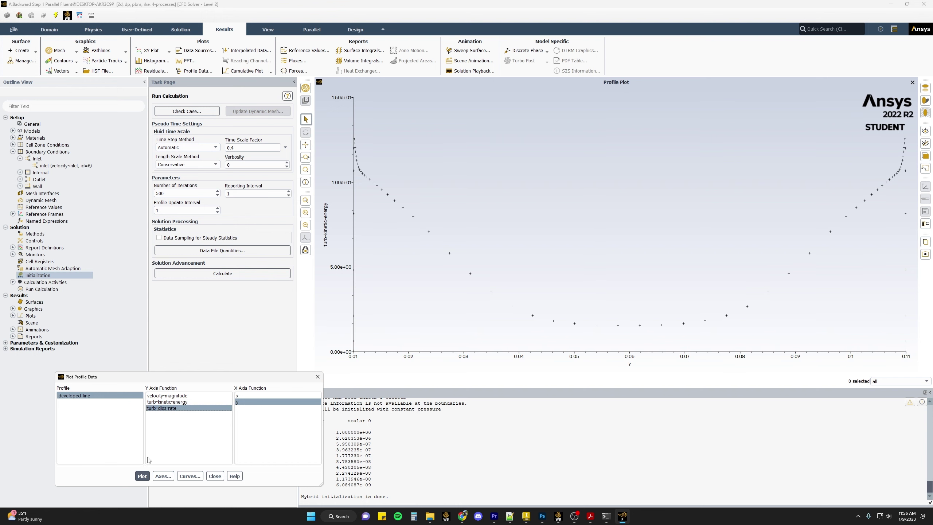
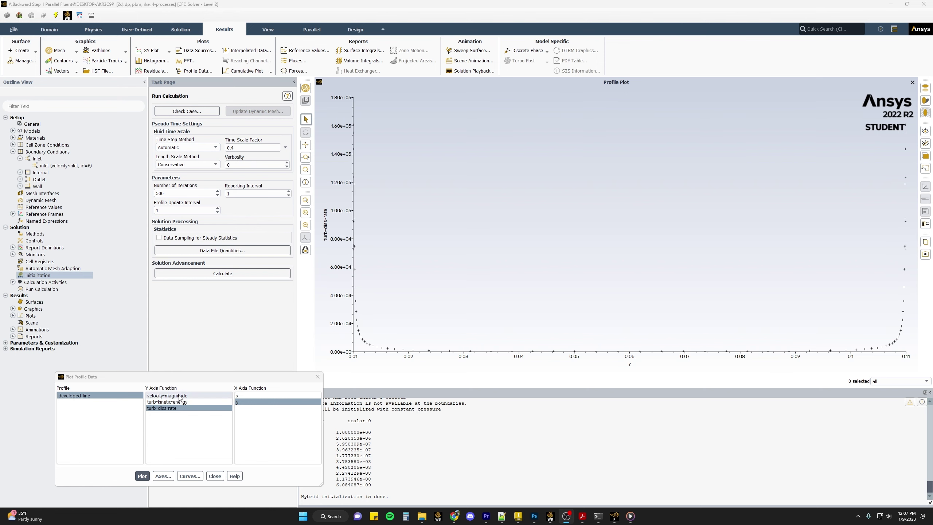
Plot the developed_line velocity-magnitude against y again, examine the curve near the wall, and close the profile plotting dialog
left_click(180, 396)
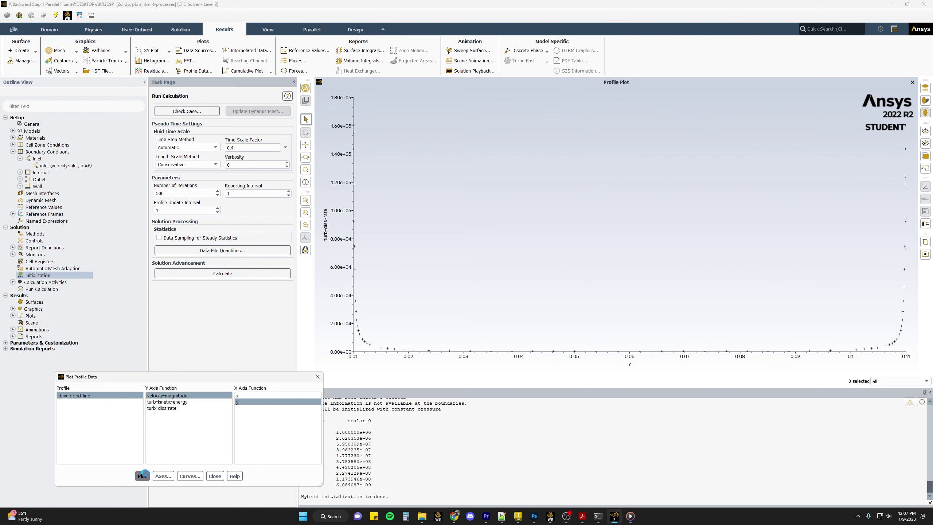
left_click(143, 476)
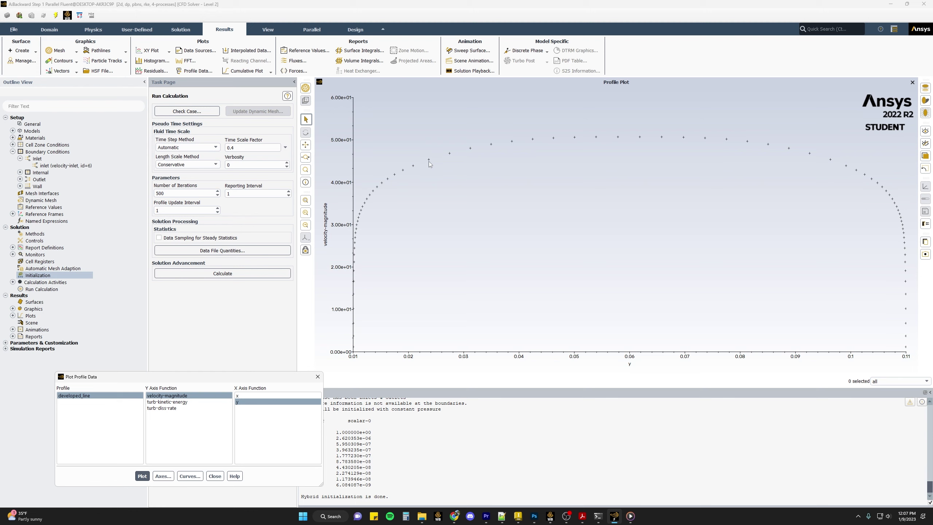
mouse_move(425, 159)
mouse_move(353, 219)
left_click(318, 374)
Review the loaded developed_line profile and its fields in the boundary condition profile settings, and close them without changes
double_click(56, 154)
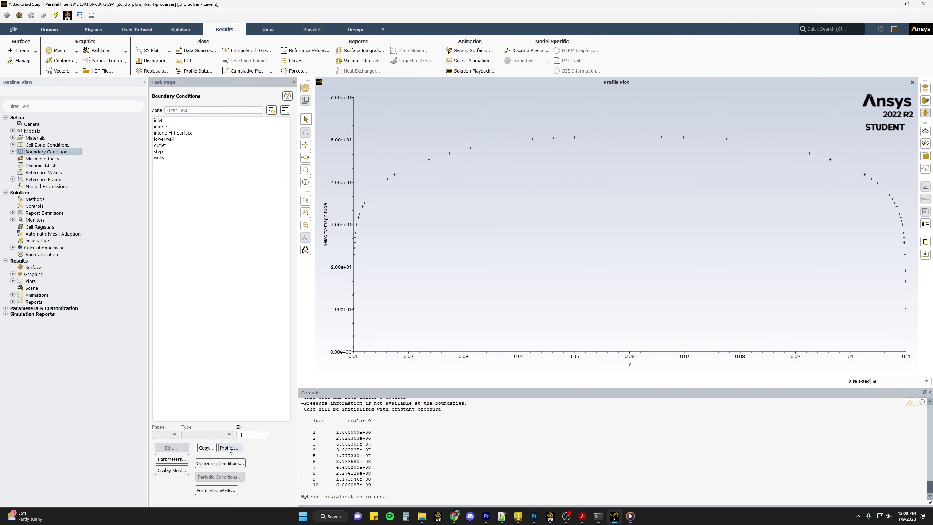
left_click(230, 448)
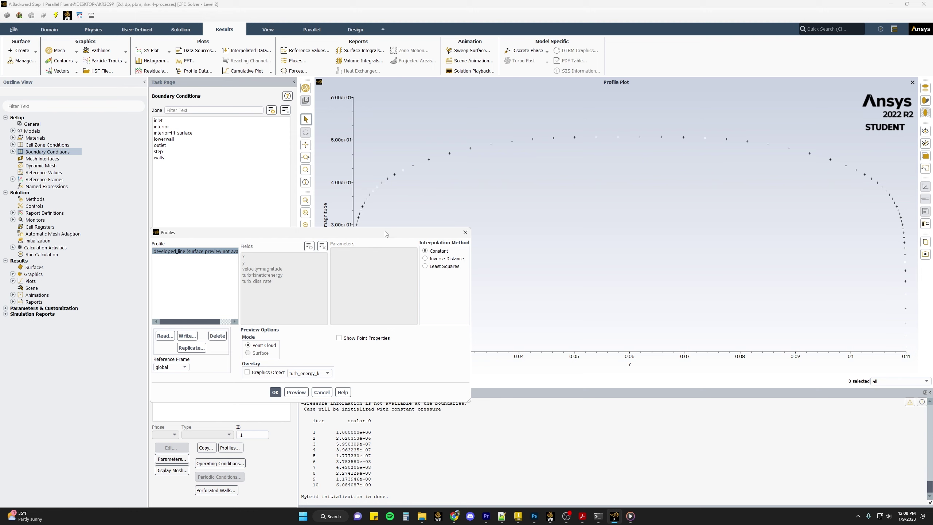
left_click(465, 233)
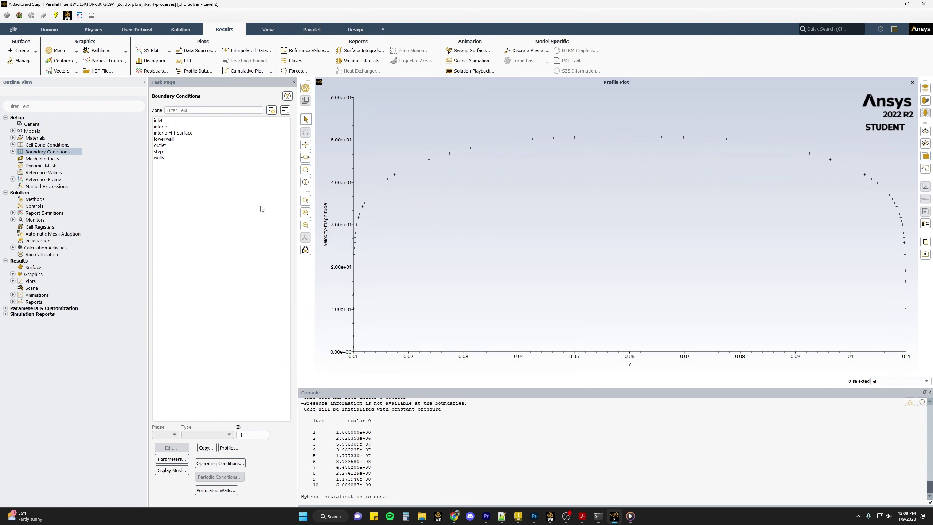
Reinitialize the solution, discarding the unsaved data, and run the calculation
right_click(73, 242)
left_click(62, 248)
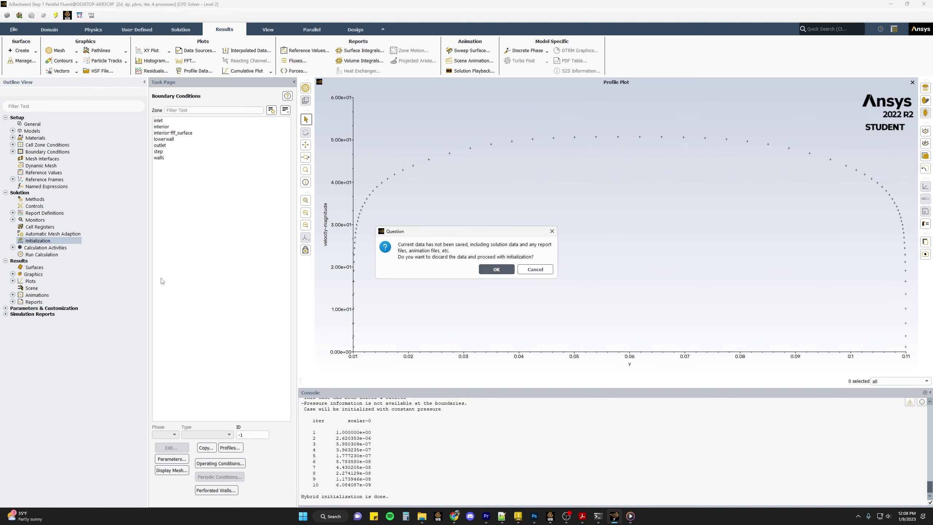
left_click(488, 271)
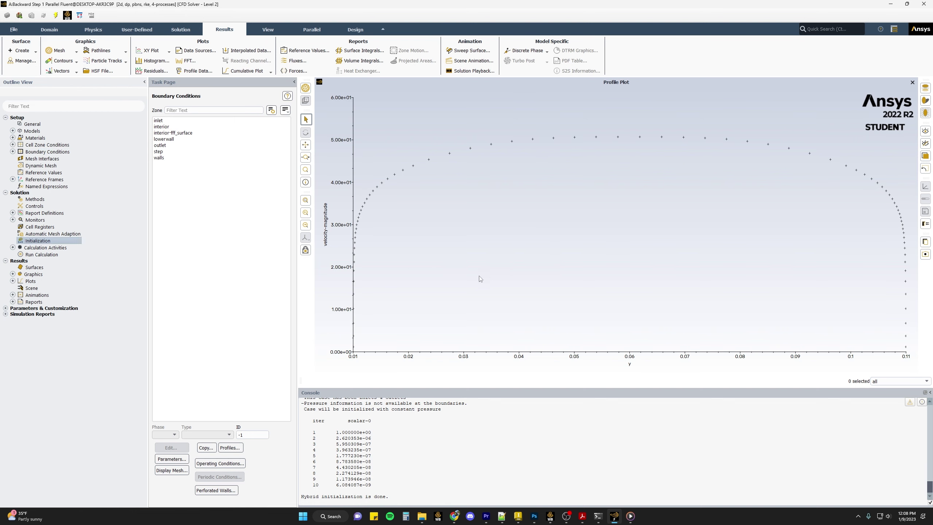
right_click(48, 257)
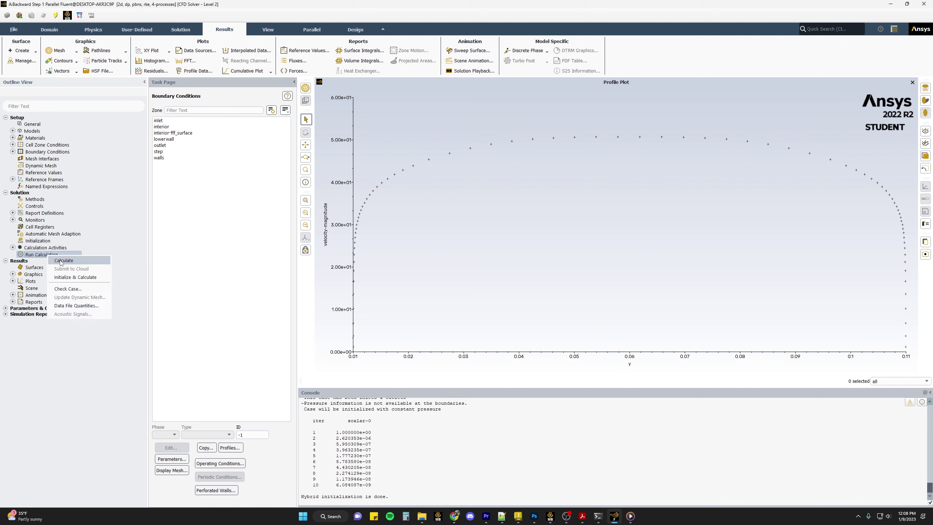
left_click(62, 259)
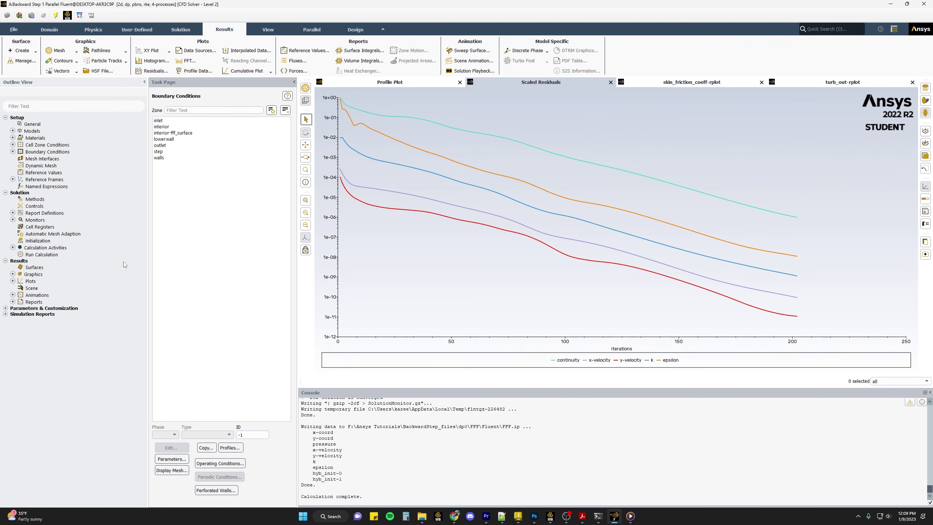
Display the saved velocity_contour plot of X Velocity for the backward step
left_click(12, 274)
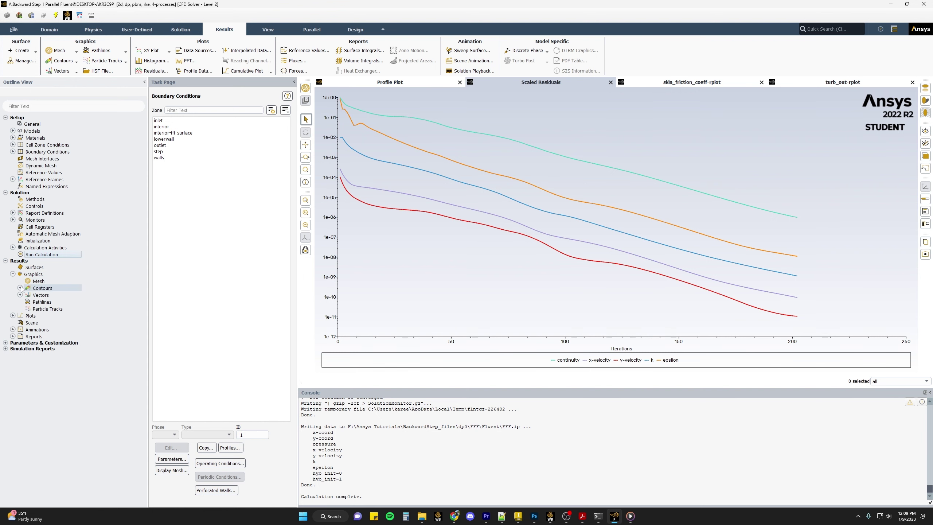
left_click(20, 288)
right_click(46, 302)
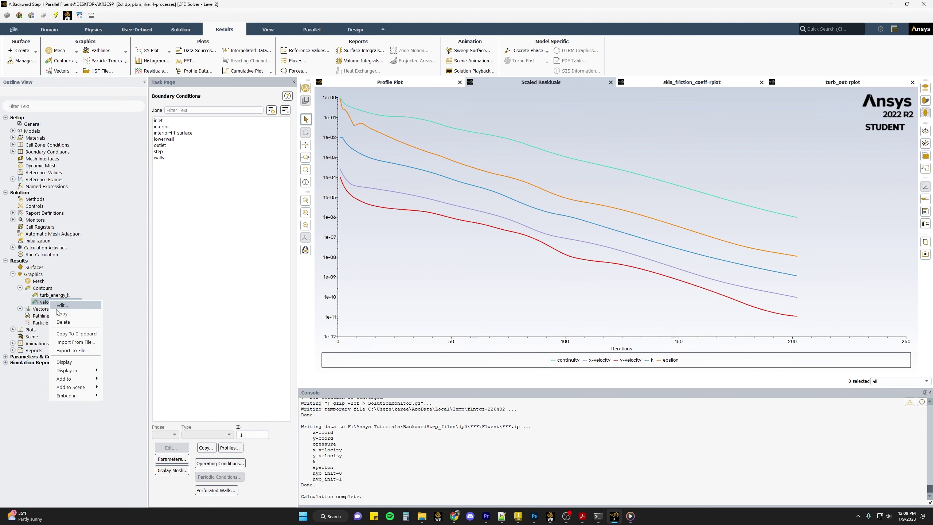
left_click(64, 362)
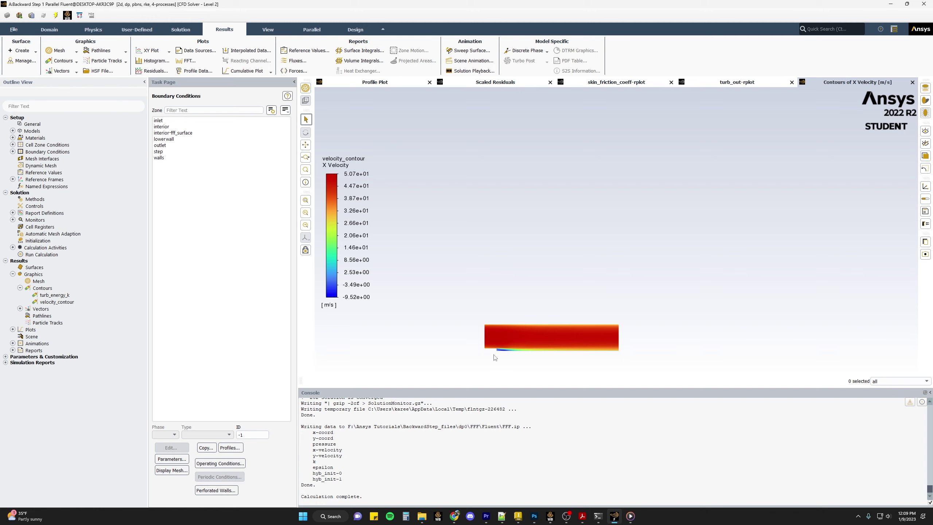
Examine the X Velocity contour at the inlet, along the lower wall boundary layer and around the step
scroll(496, 351, "up", 5)
scroll(495, 345, "up", 5)
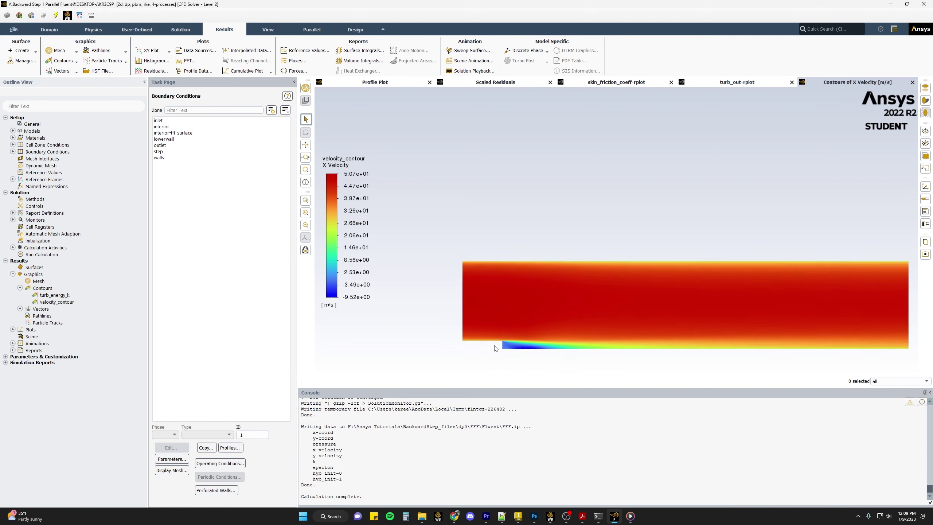
scroll(495, 340, "up", 2)
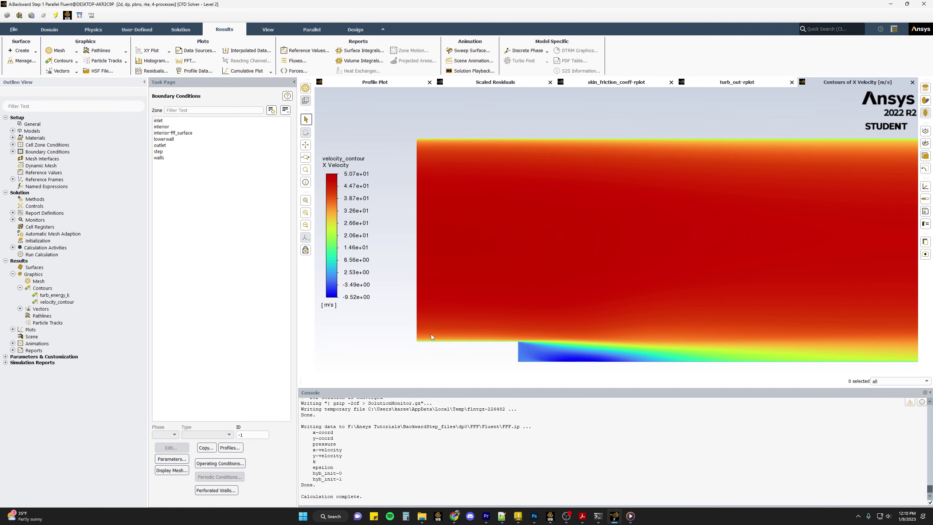
scroll(425, 339, "up", 4)
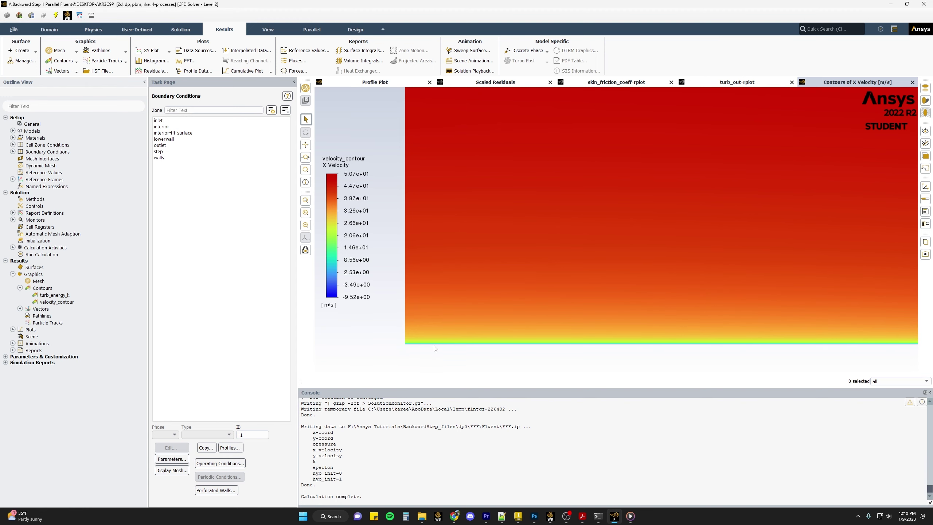
scroll(431, 347, "down", 3)
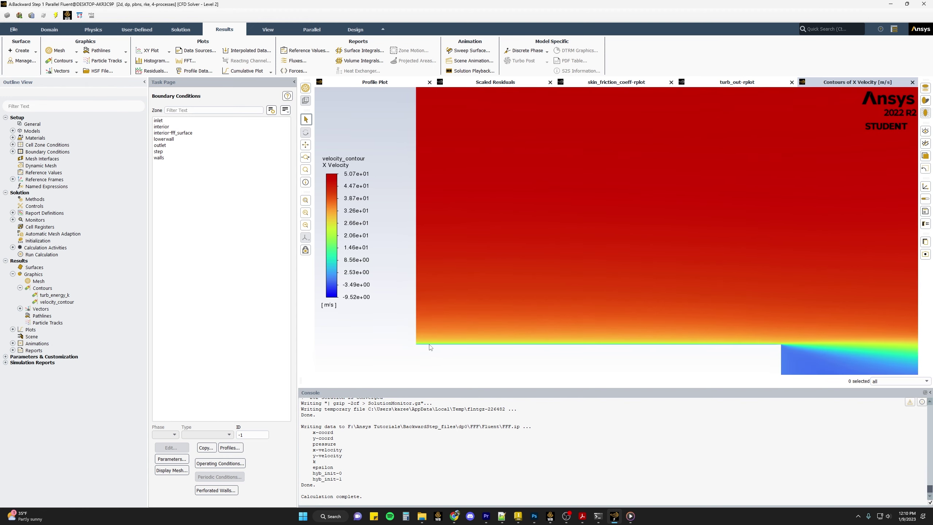
scroll(512, 259, "down", 5)
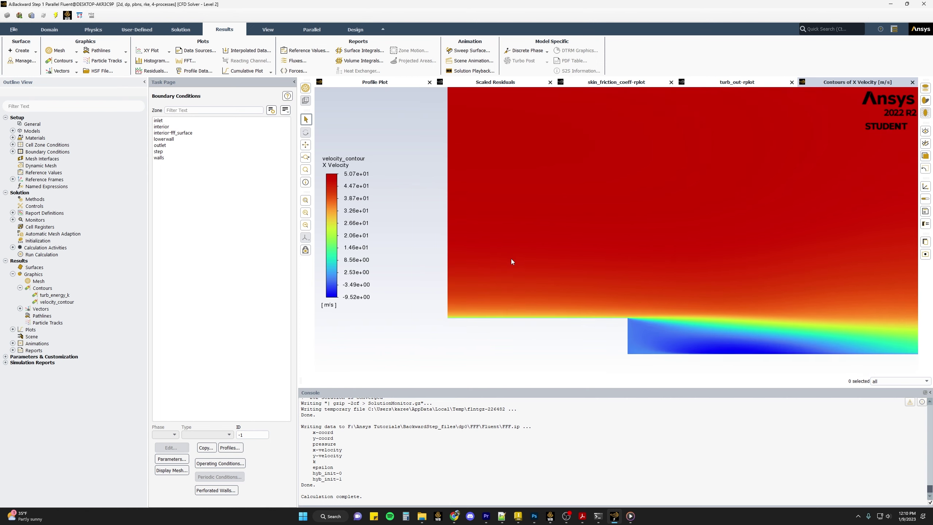
scroll(485, 276, "down", 2)
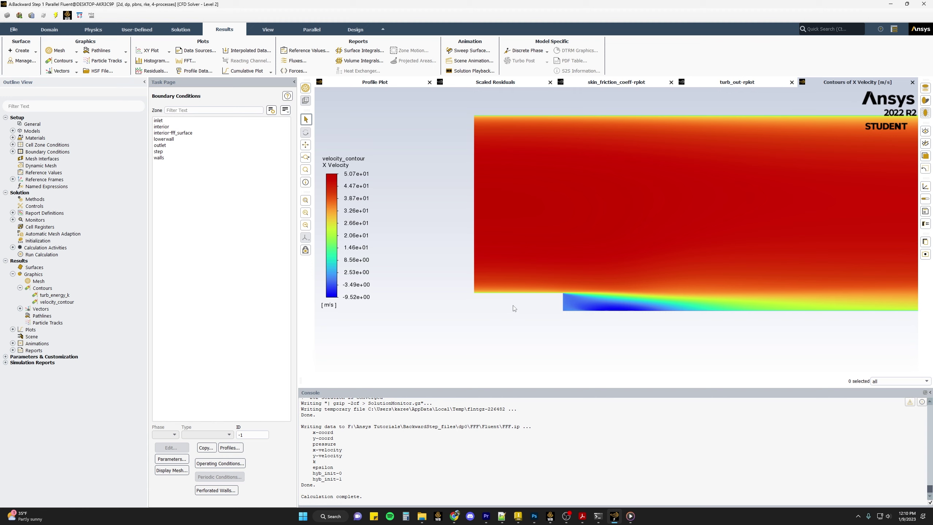
scroll(511, 314, "down", 3)
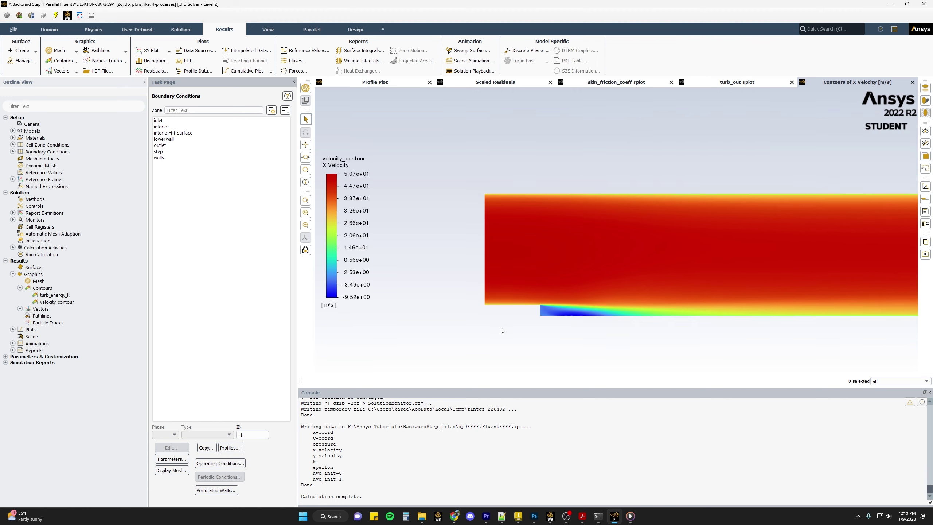
scroll(503, 241, "down", 4)
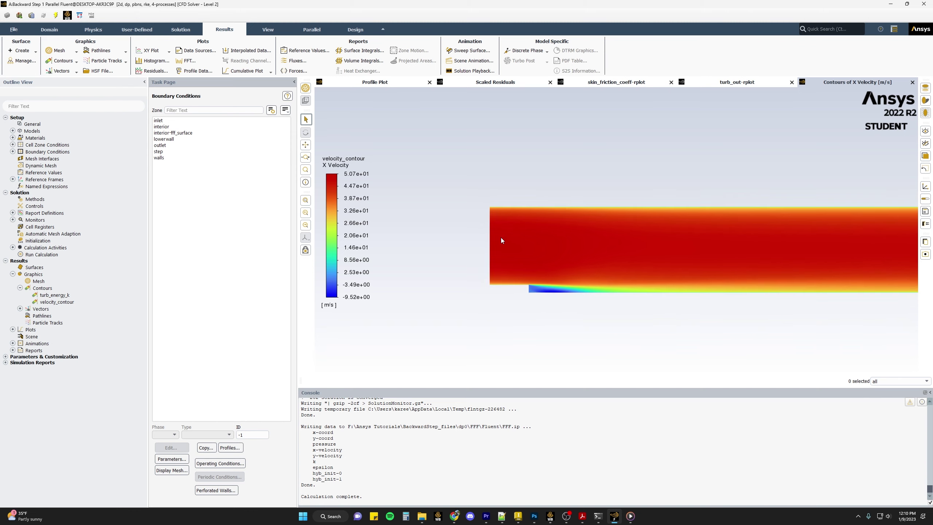